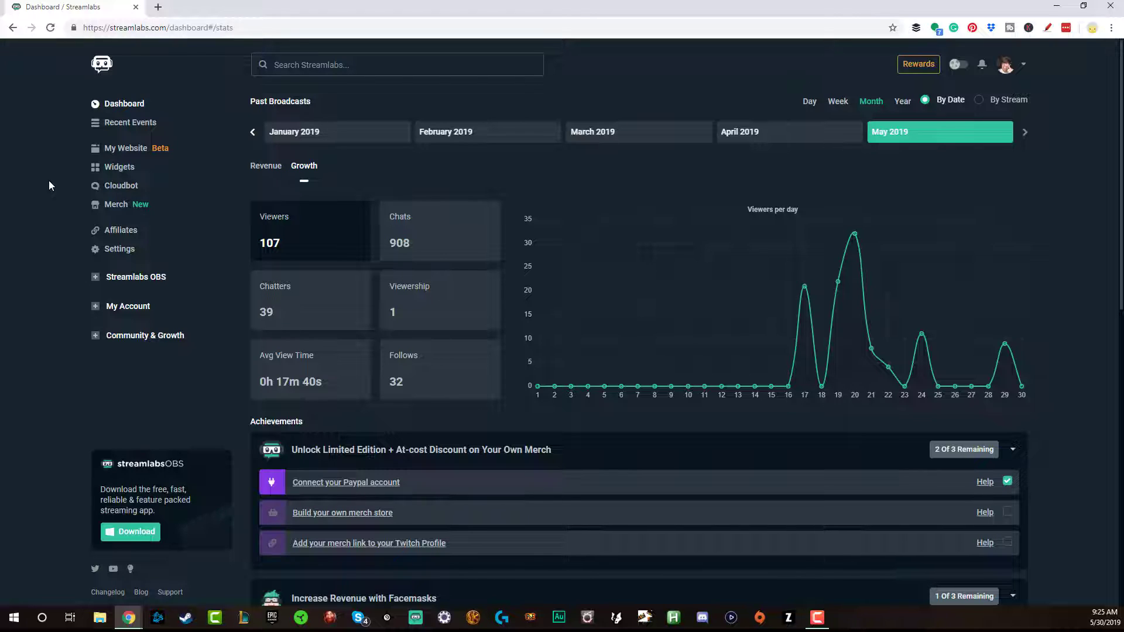
In the website editor, drag the donation tip widget into the second column after the Loyalty panel
click(121, 149)
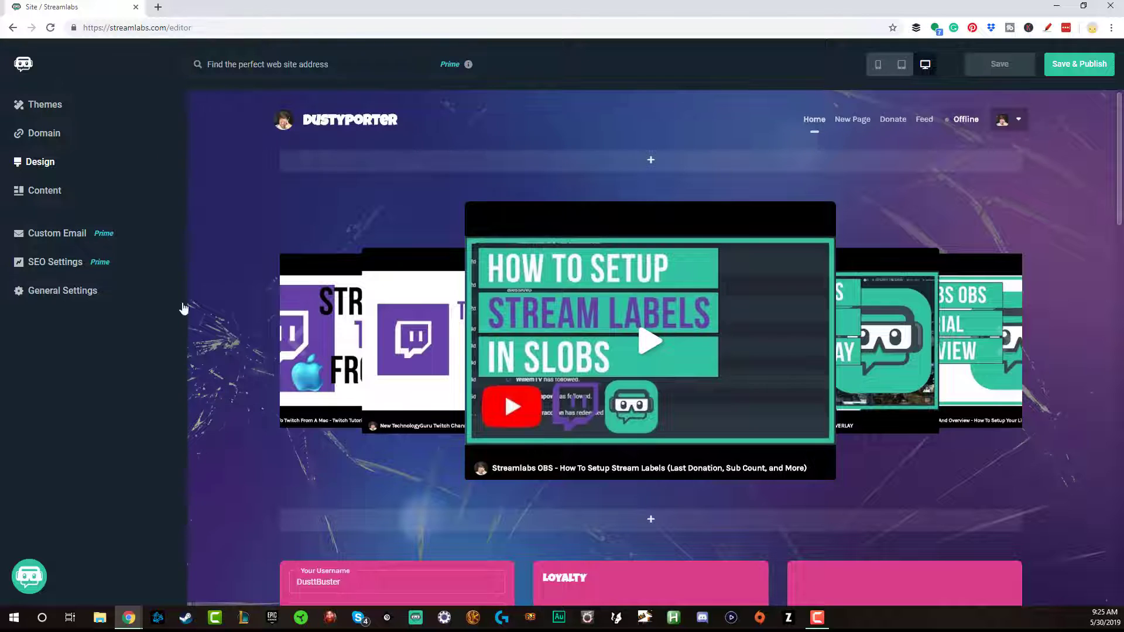
scroll(264, 316, down, 4)
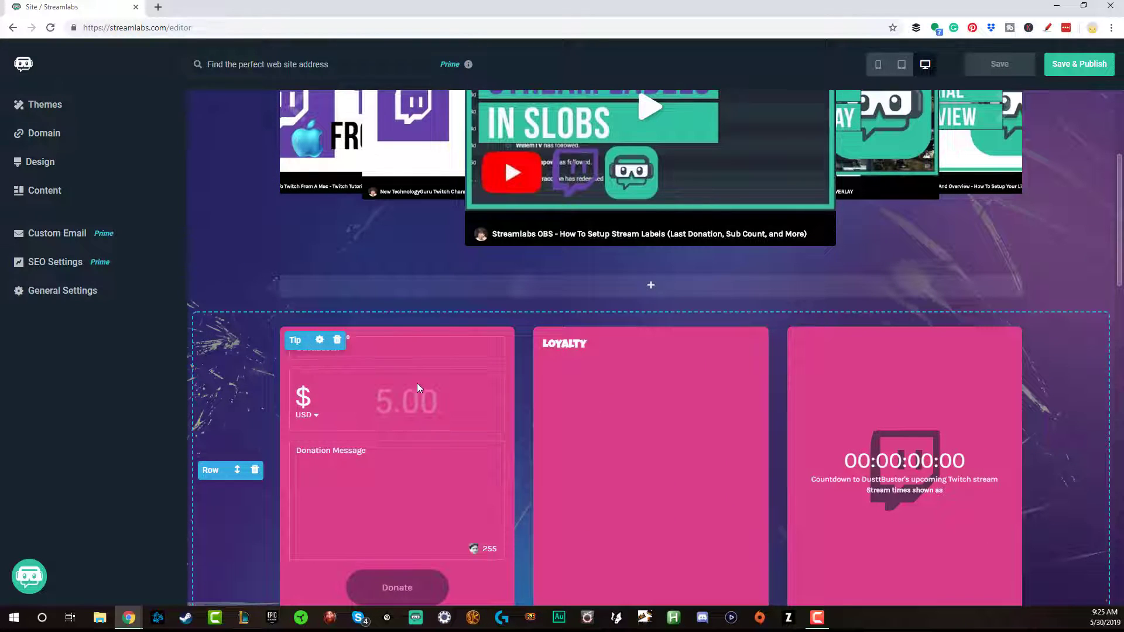
drag(384, 359, 659, 350)
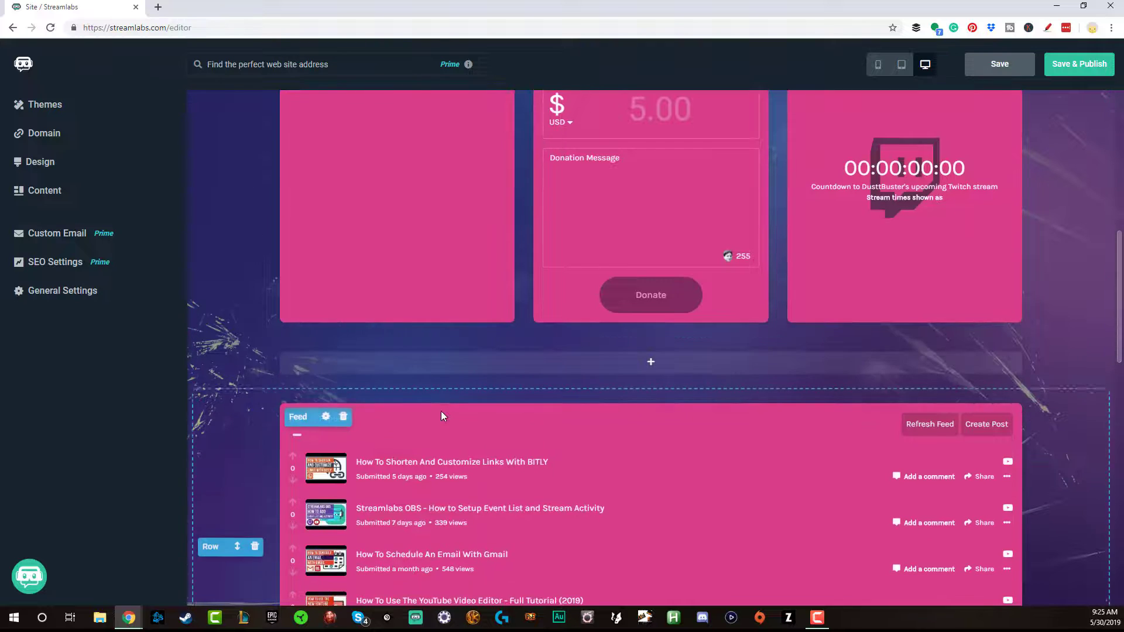
scroll(441, 410, up, 4)
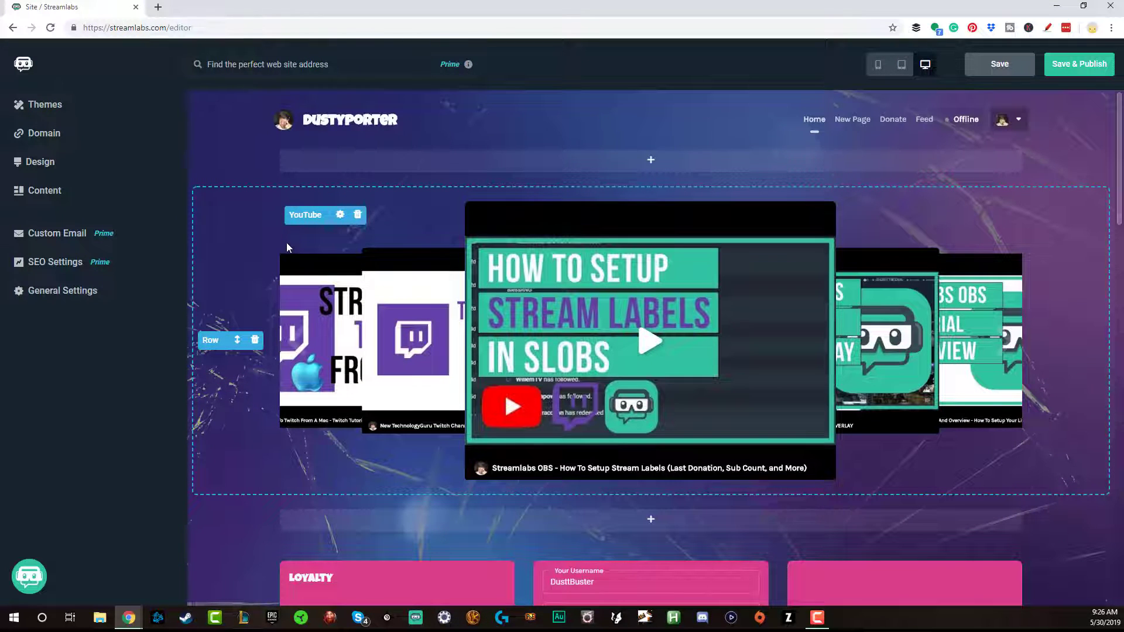
From the website theme gallery, apply the Streamlabs Classic theme
click(49, 107)
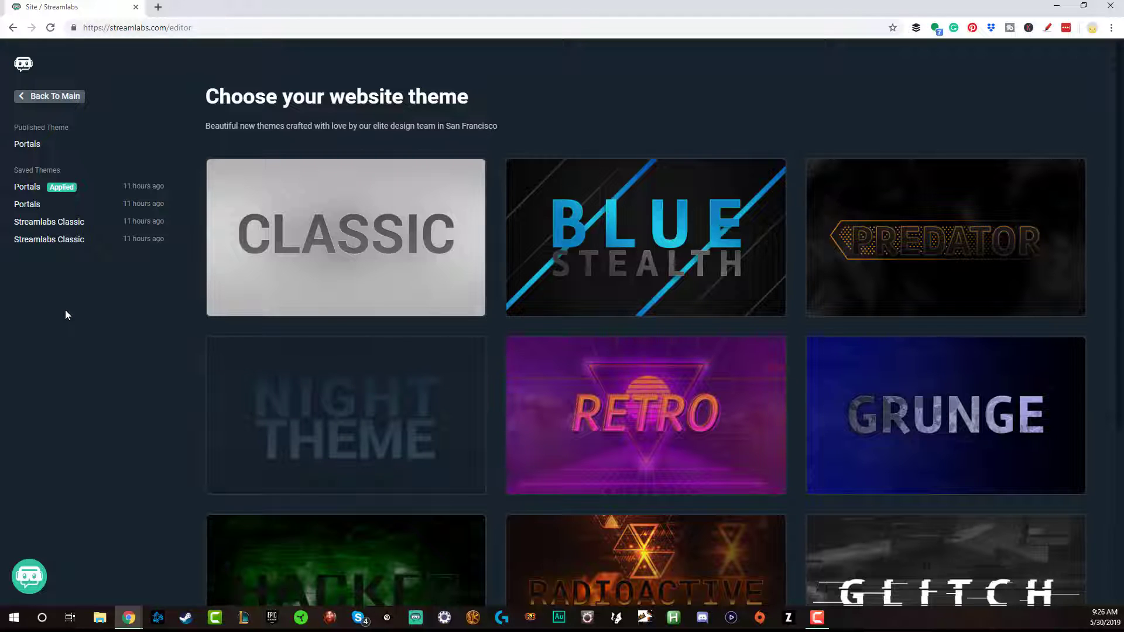
mouse_move(383, 228)
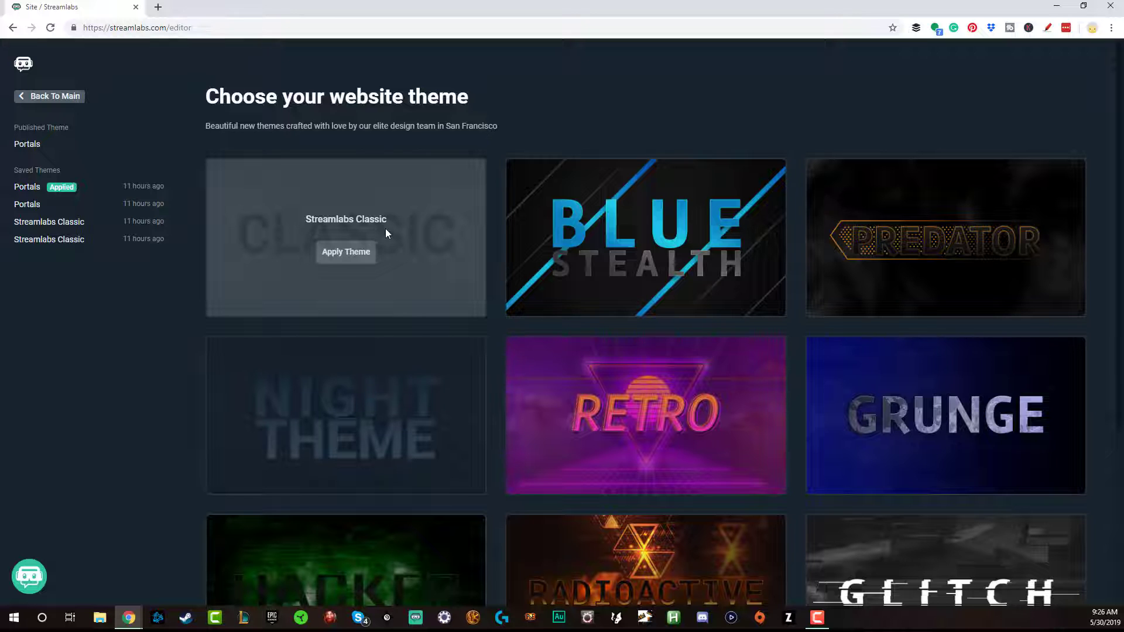
click(349, 253)
Confirm the switch to the Streamlabs Classic theme
click(603, 372)
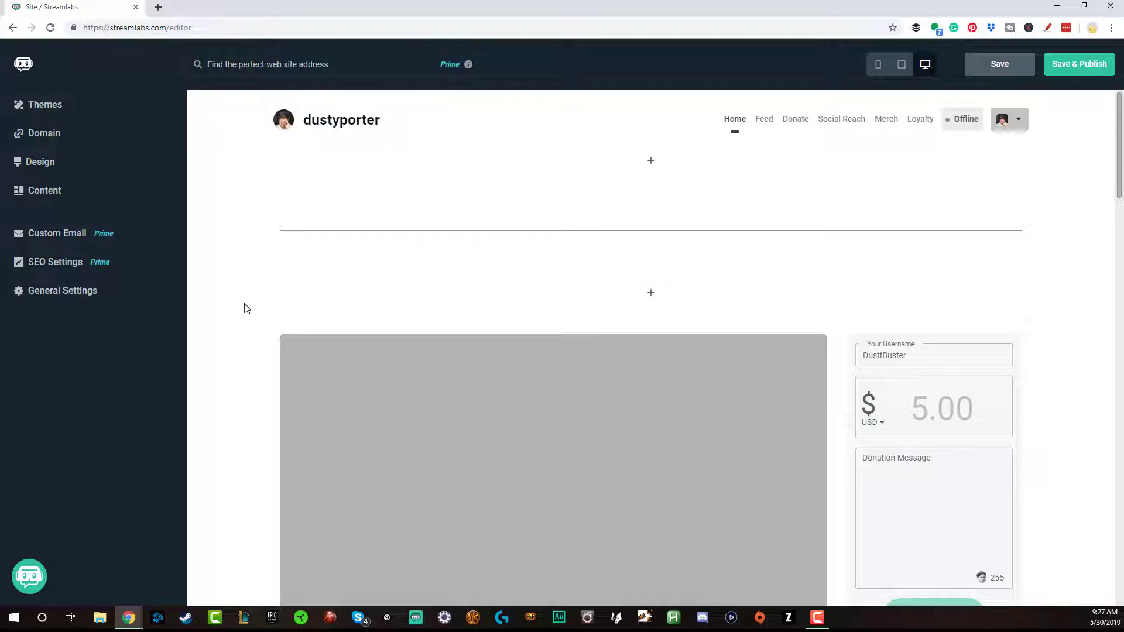
Apply and confirm the purple Portals theme, then return to the site editor
click(41, 106)
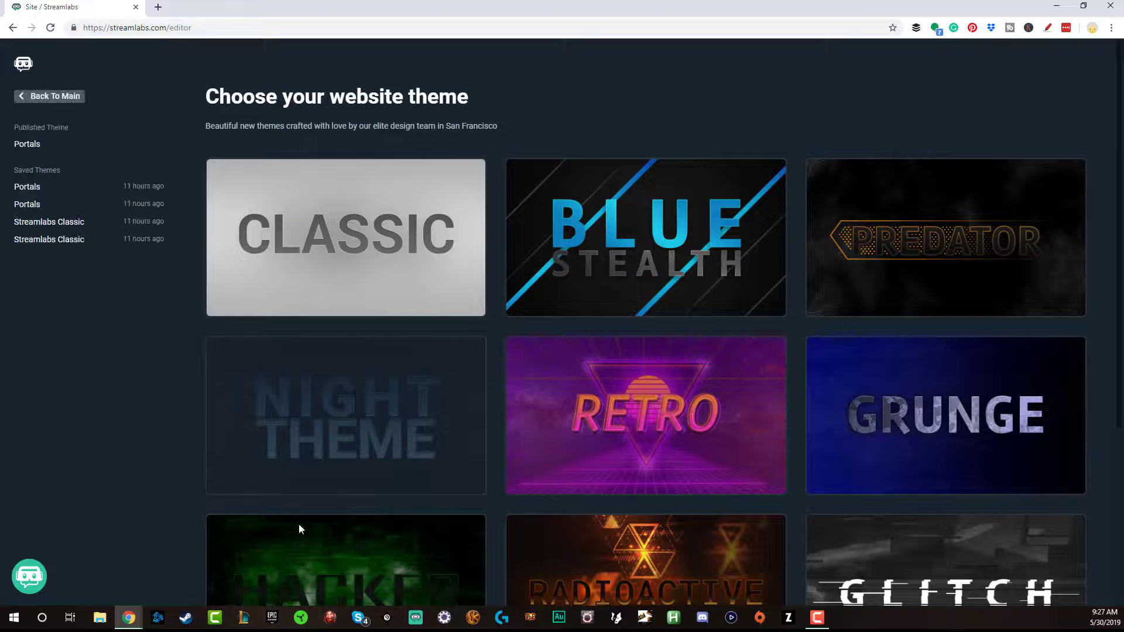
scroll(591, 381, down, 4)
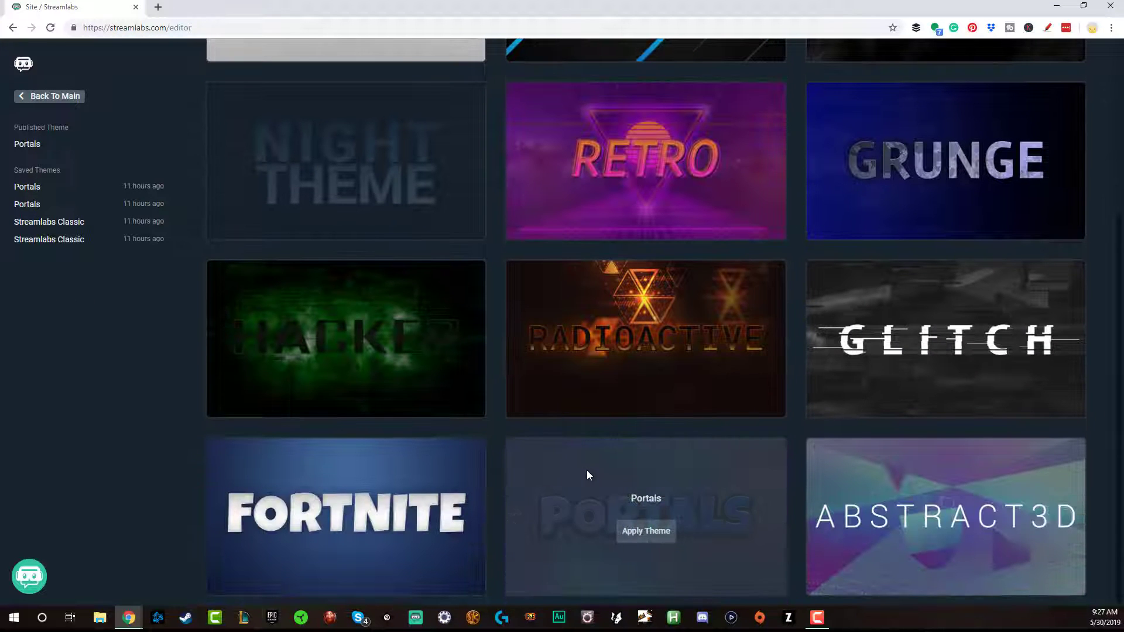
click(646, 532)
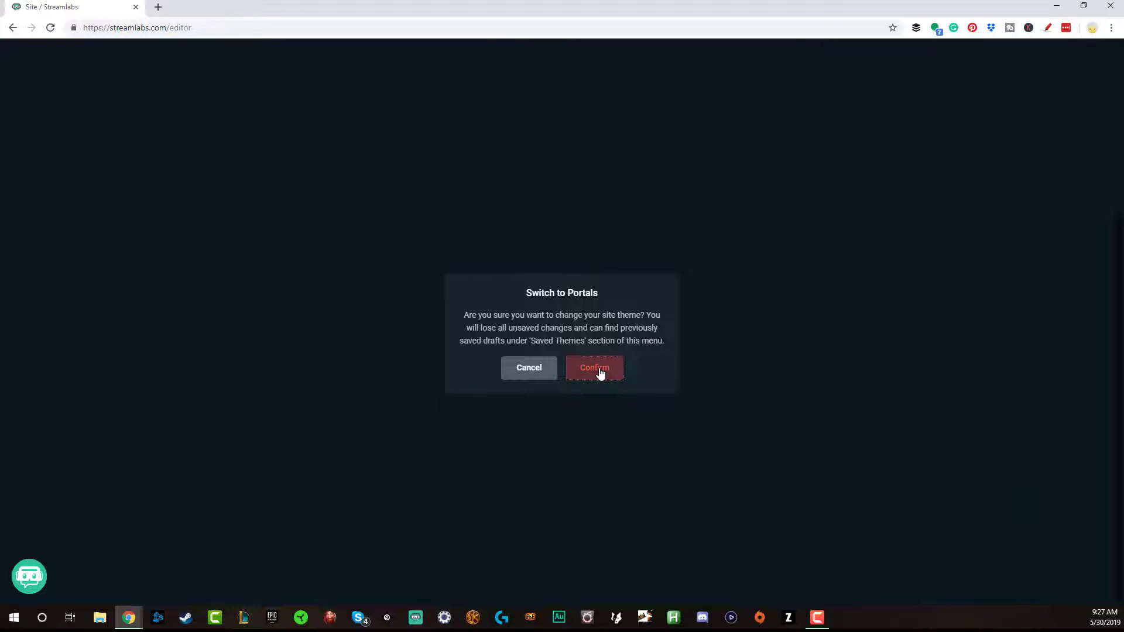
click(600, 374)
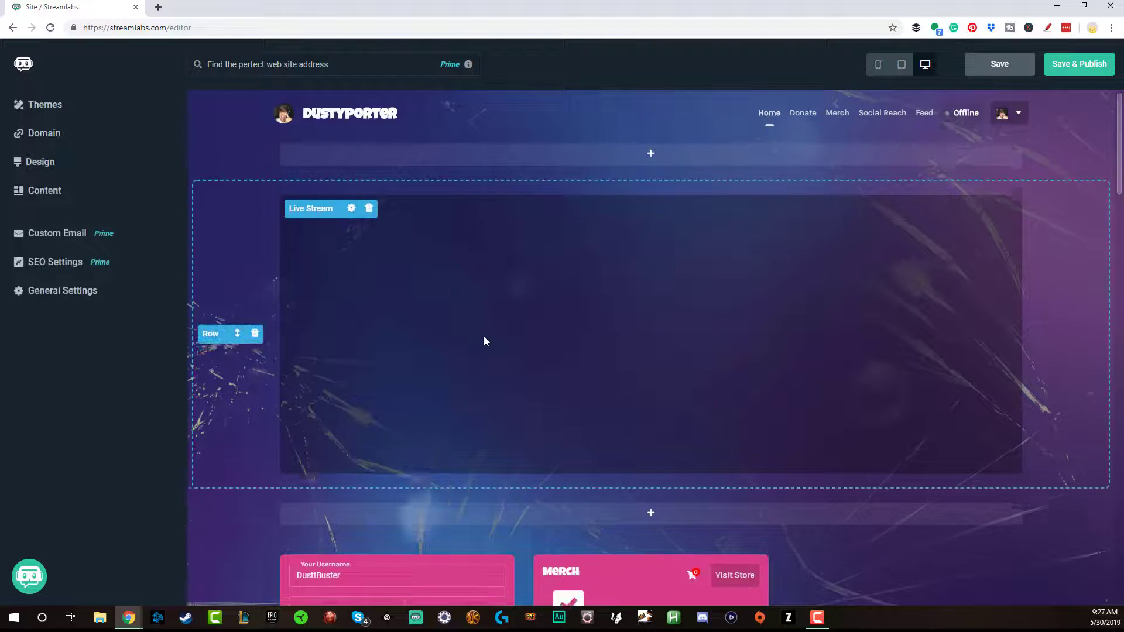
click(44, 107)
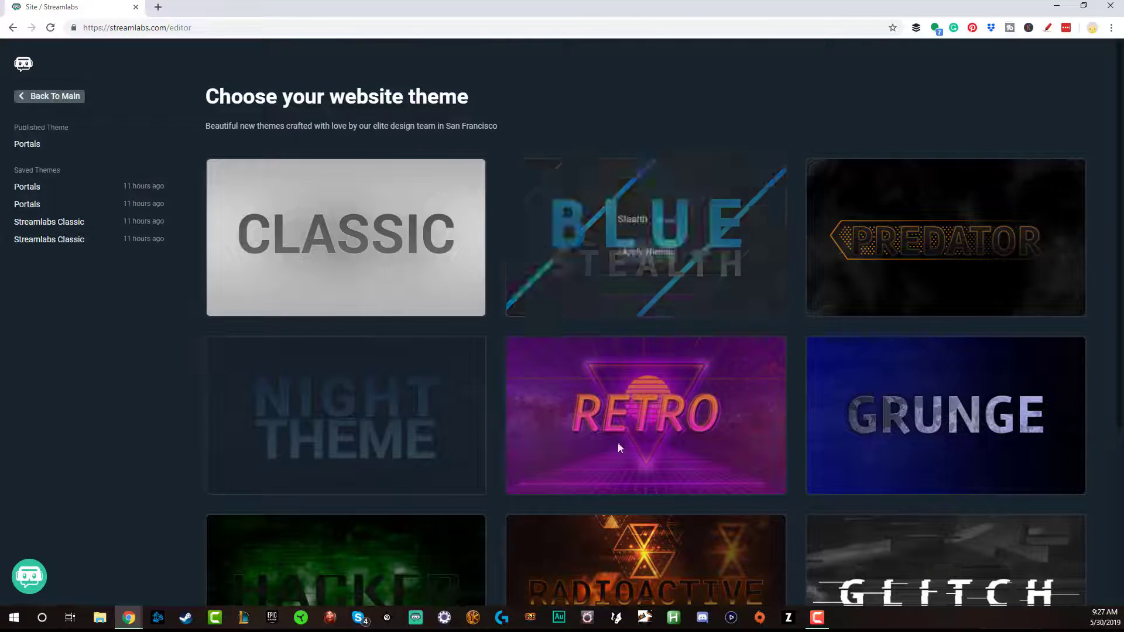
click(55, 98)
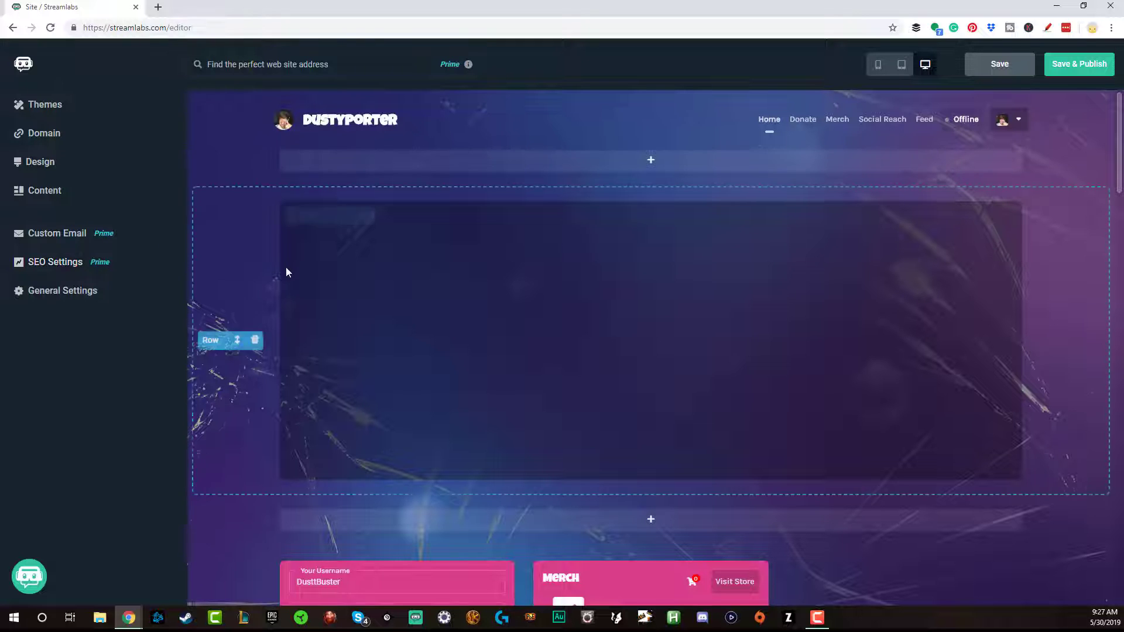
Scroll through the Portals site to review its donation, merch and feed rows
scroll(285, 262, down, 6)
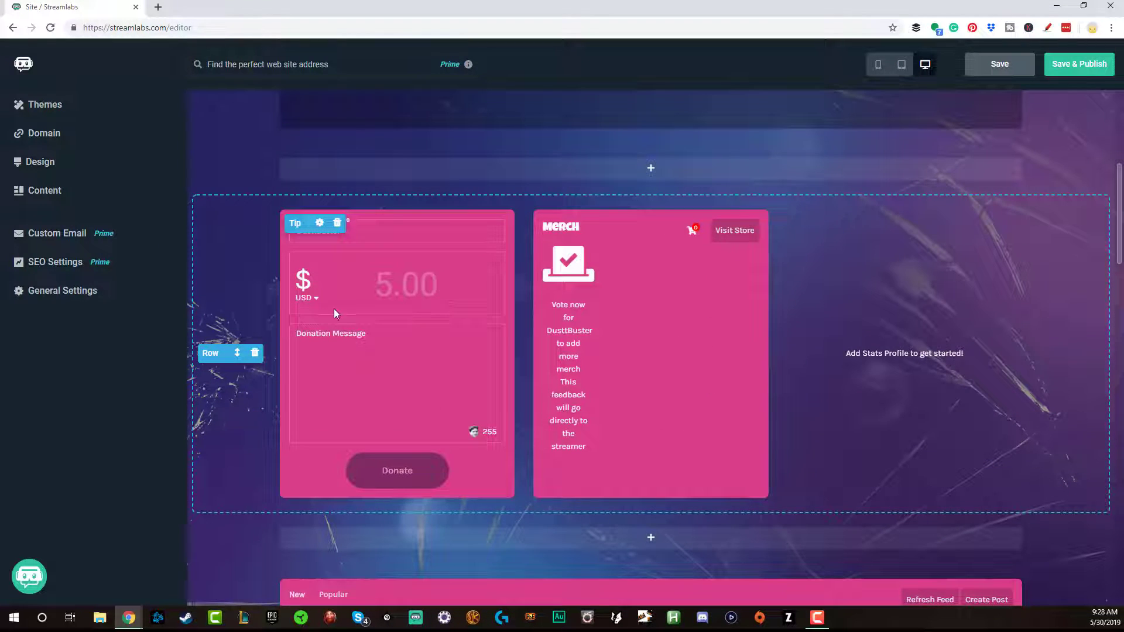
scroll(638, 337, down, 3)
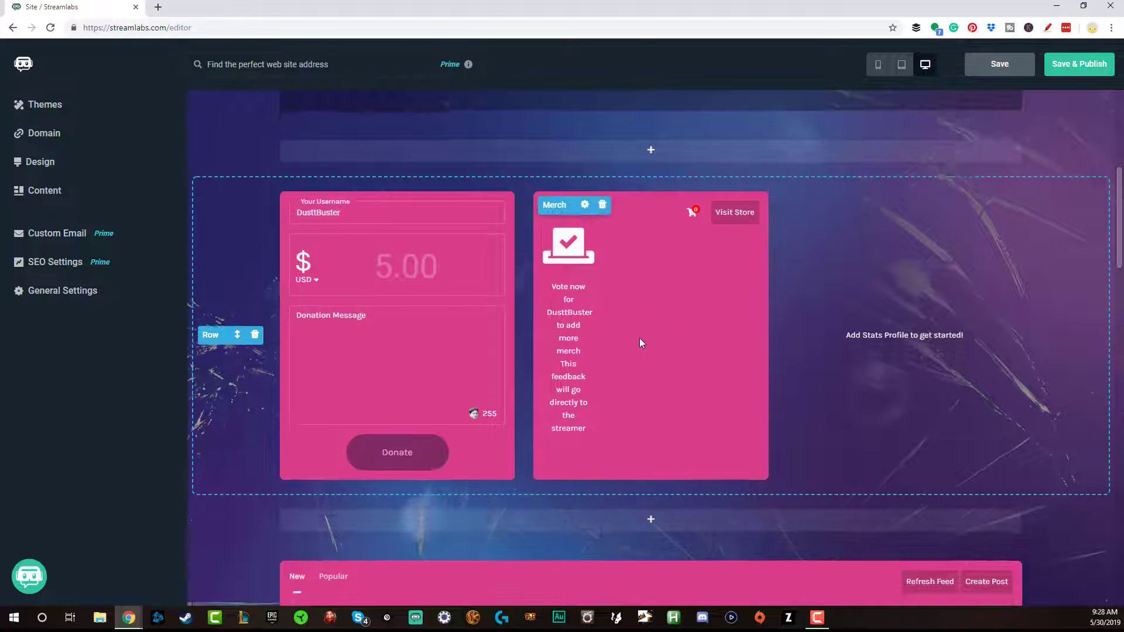
scroll(639, 338, up, 3)
scroll(639, 339, down, 8)
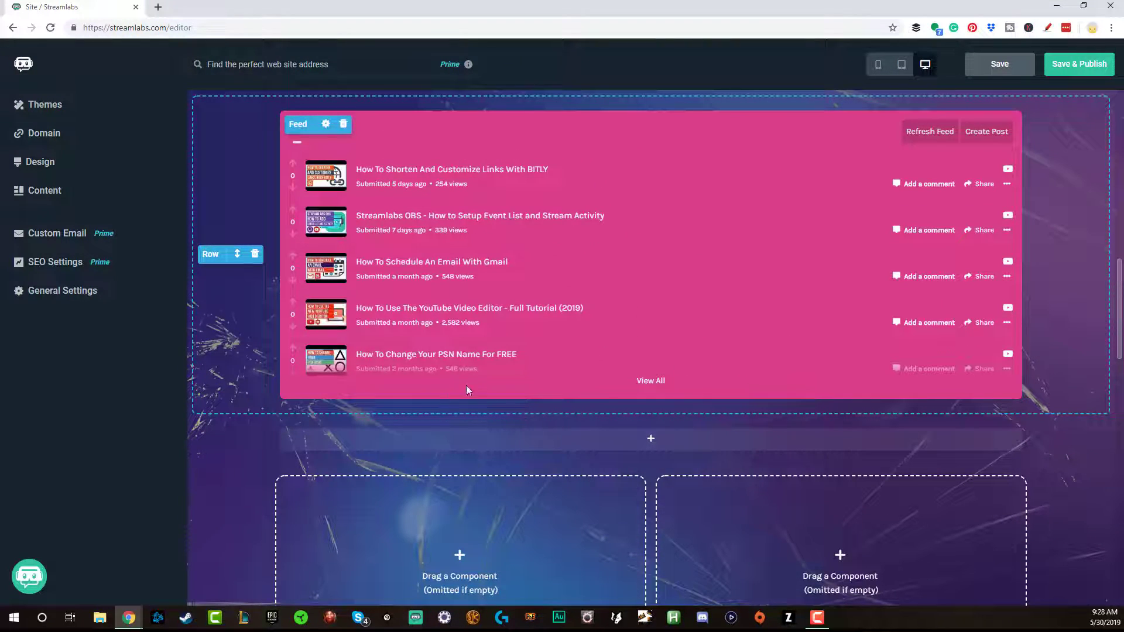
scroll(464, 370, up, 10)
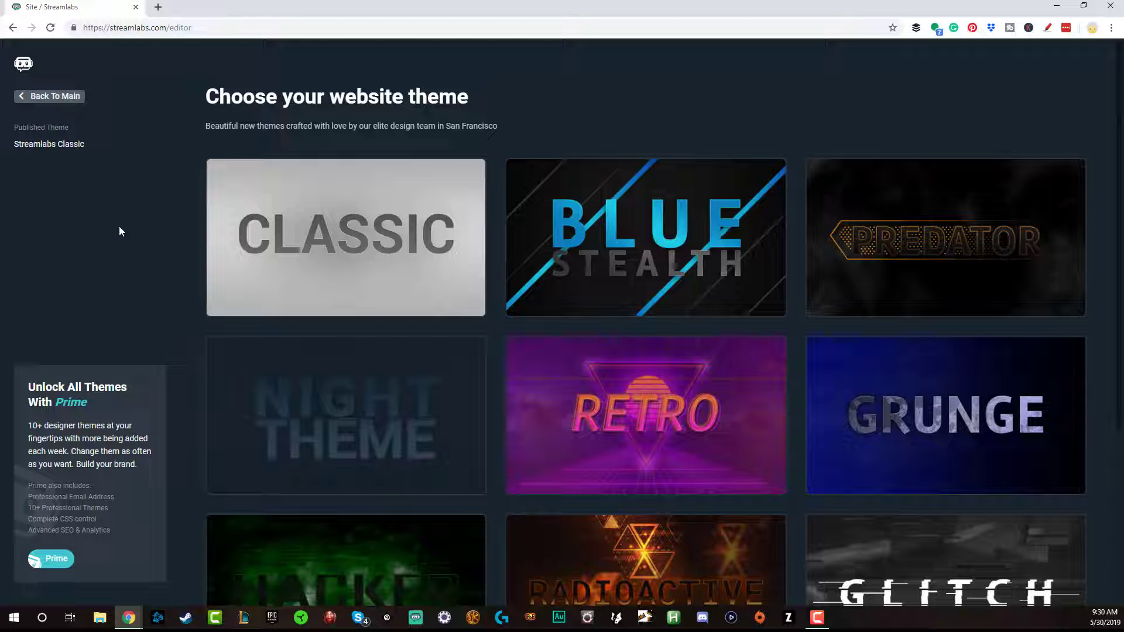
Open the $149-a-year Prime checkout from the Unlock All Themes box
scroll(483, 340, down, 4)
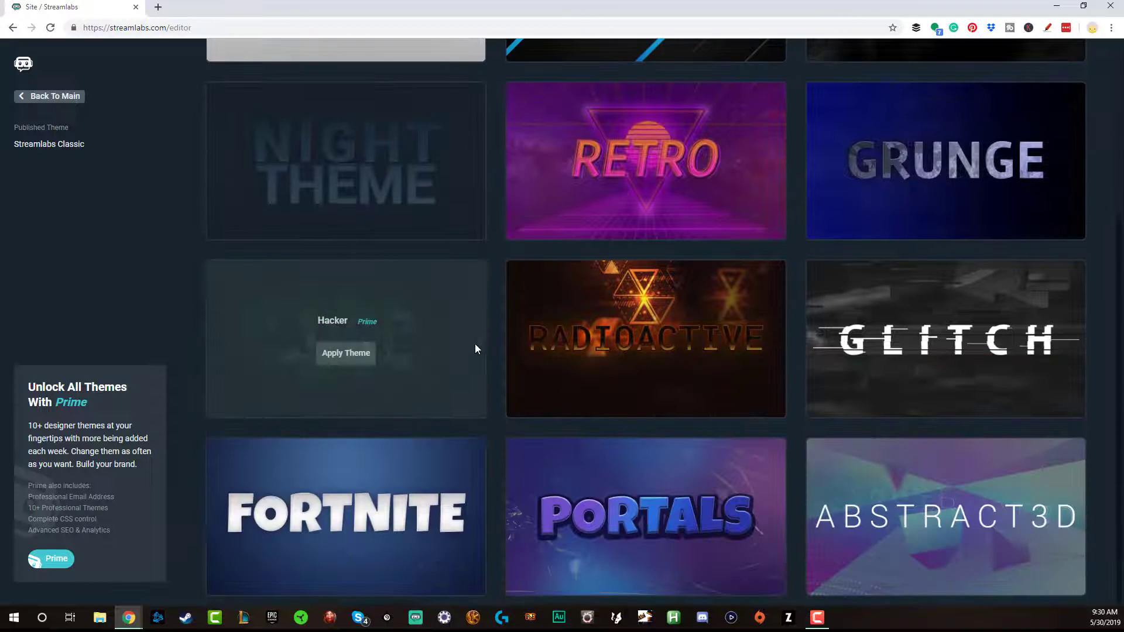
scroll(755, 322, up, 4)
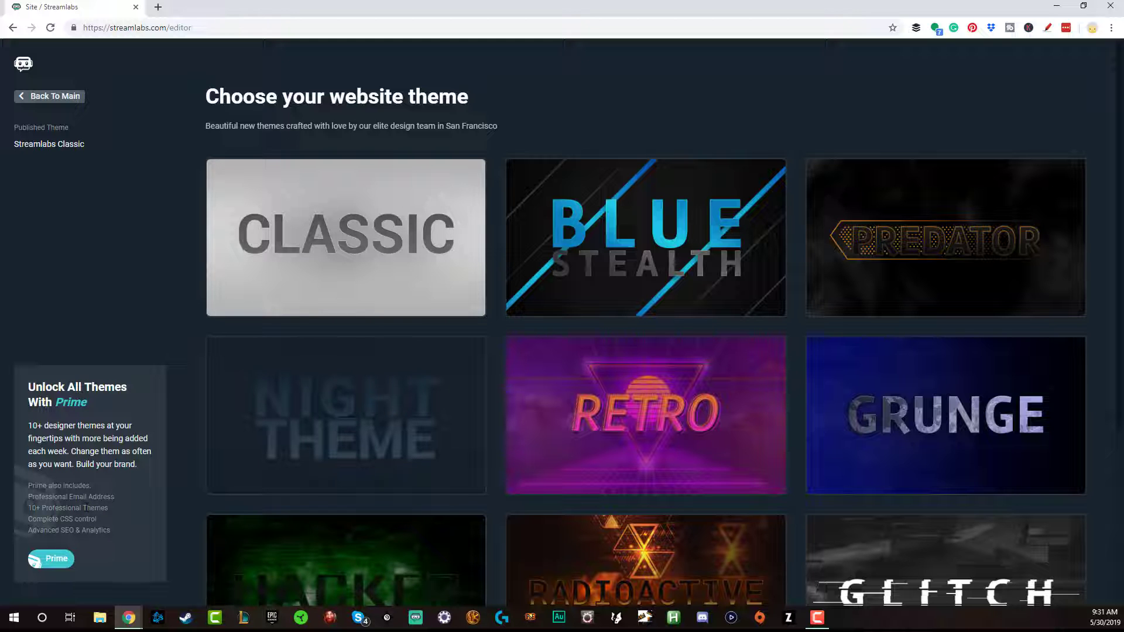
click(53, 559)
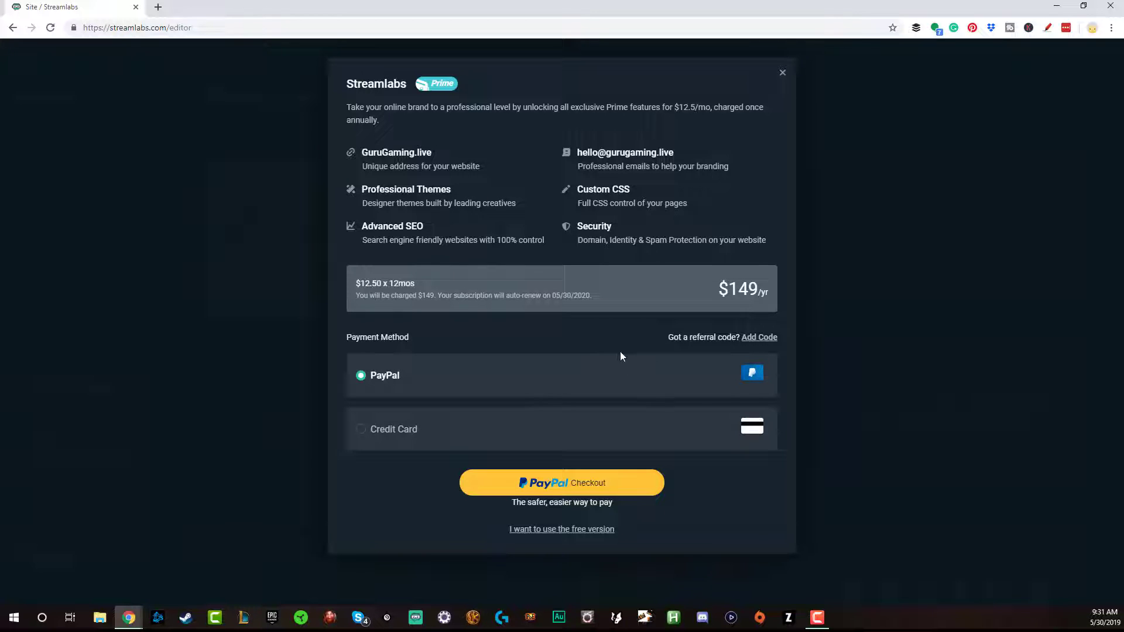
Paste the referral code into the Coupon field and apply it for $10 off Prime
click(759, 337)
click(415, 363)
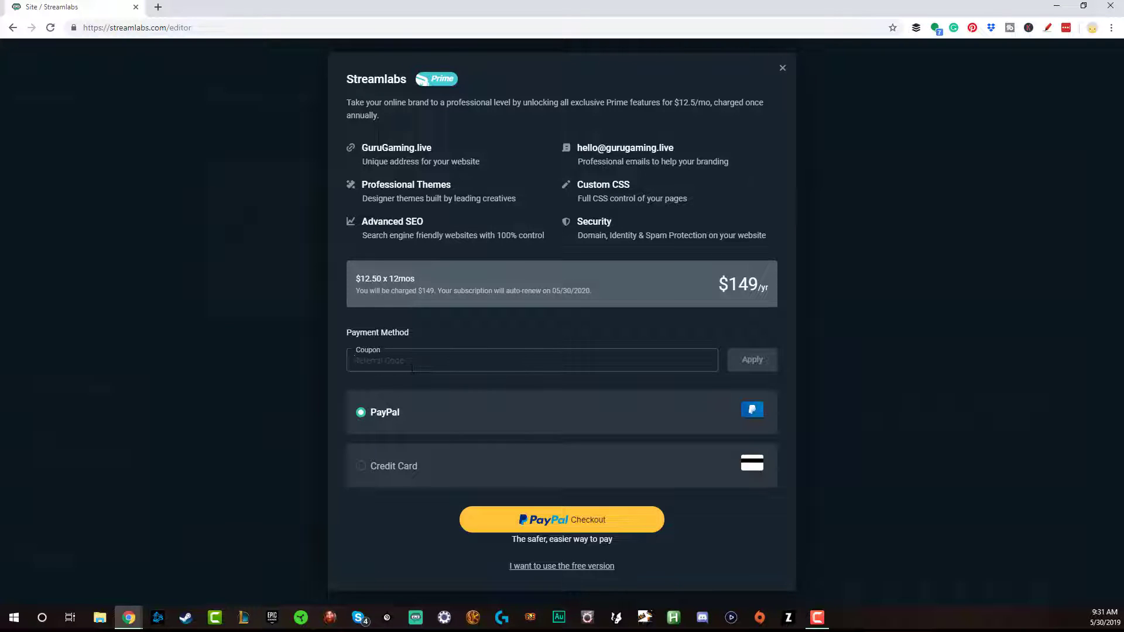
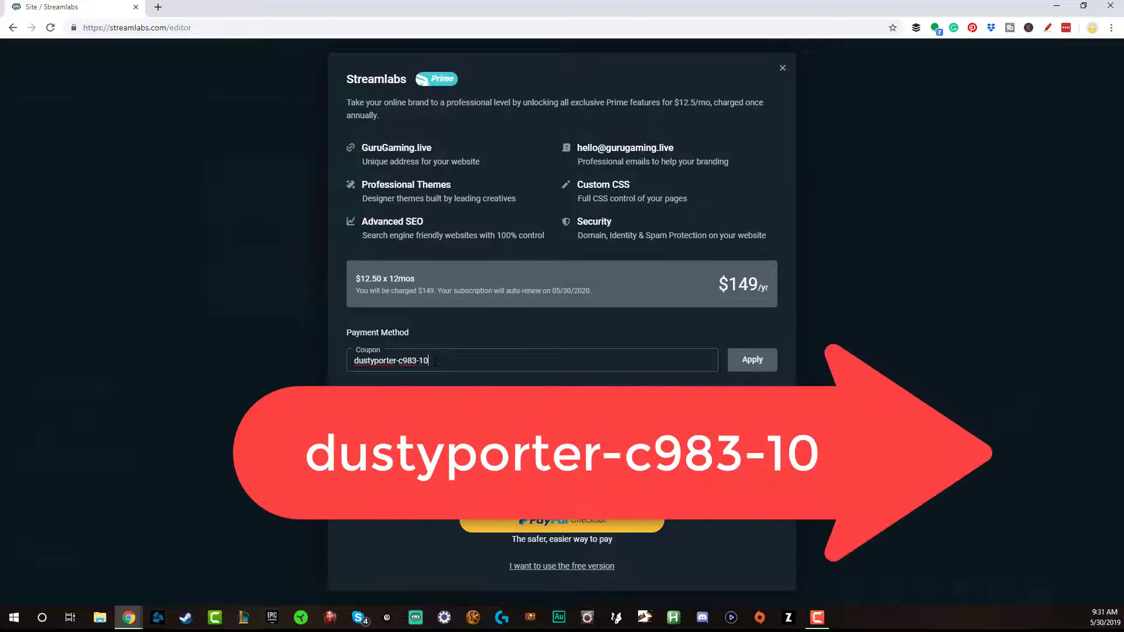
click(756, 367)
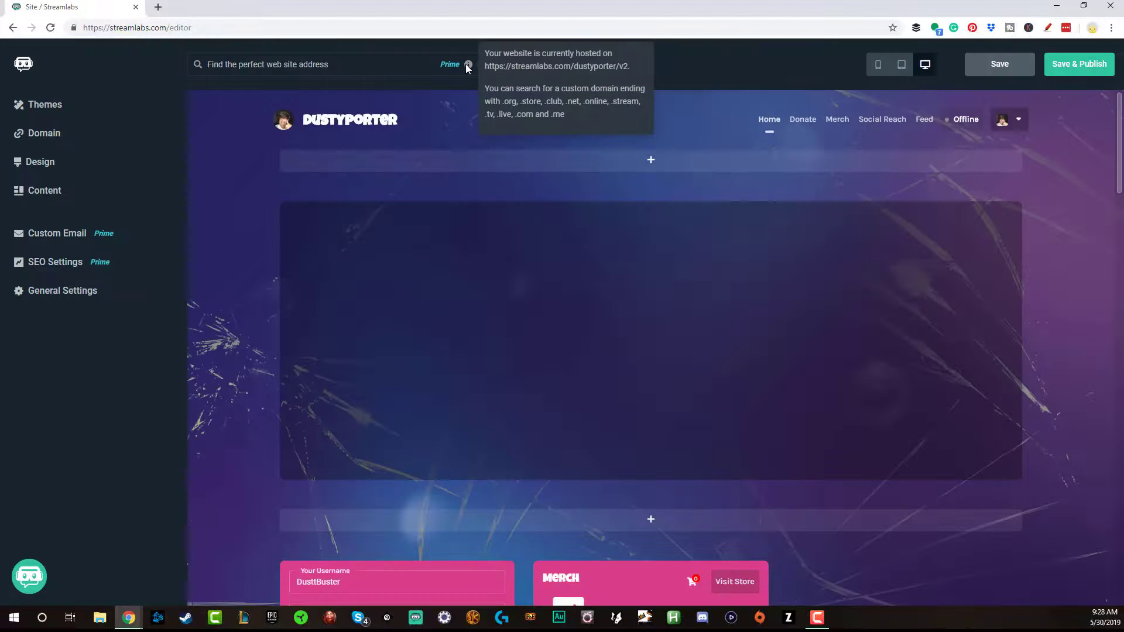
Search domains using the channel name and pick the recommended .live address
click(329, 69)
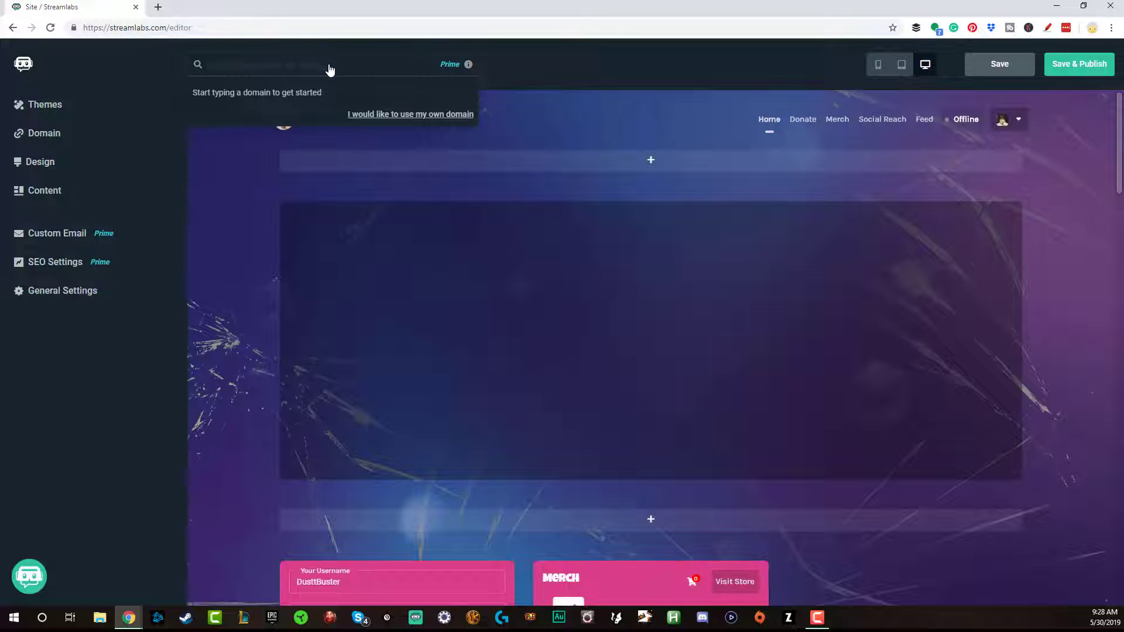
mouse_move(343, 269)
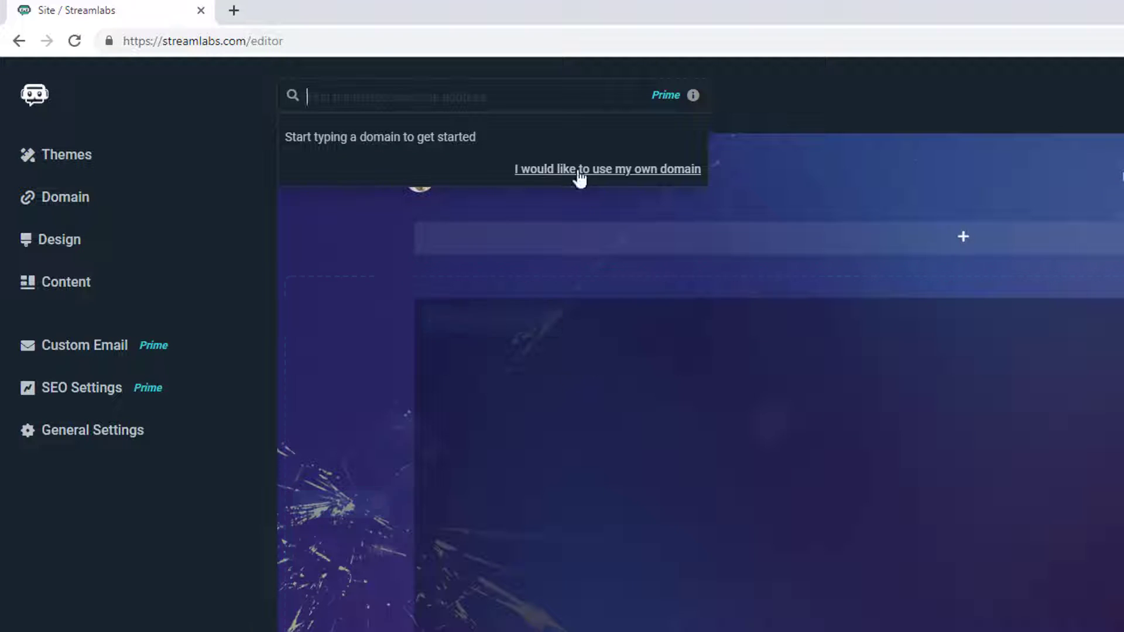
text(www.dustyporter.com)
text(dusttbuster)
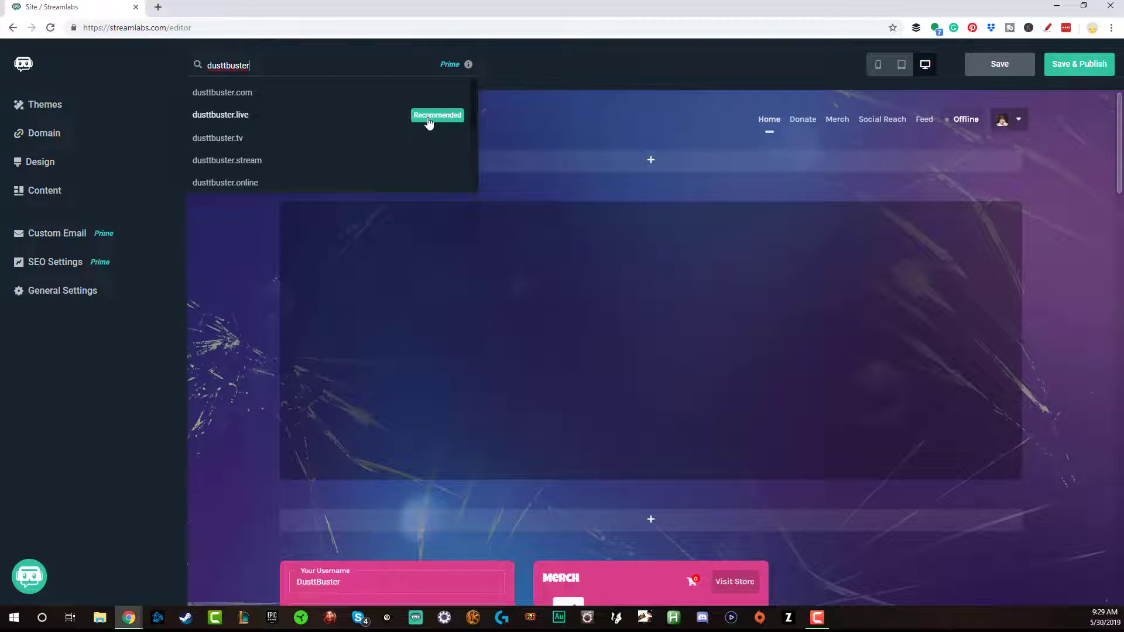
click(216, 115)
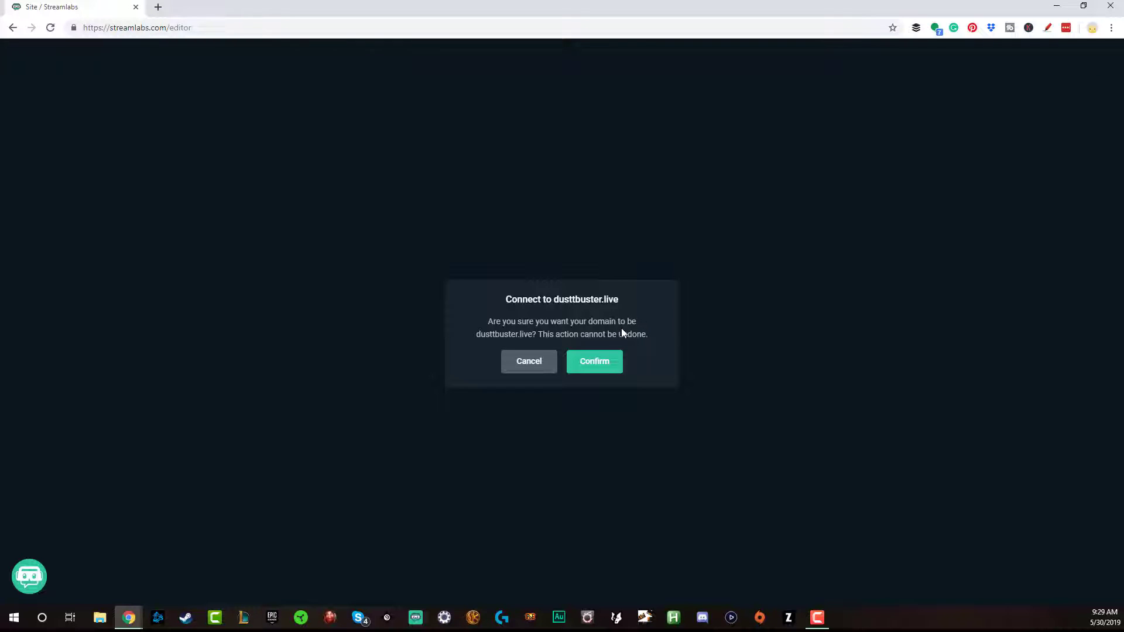
Confirm connecting the site to the chosen .live domain
click(587, 368)
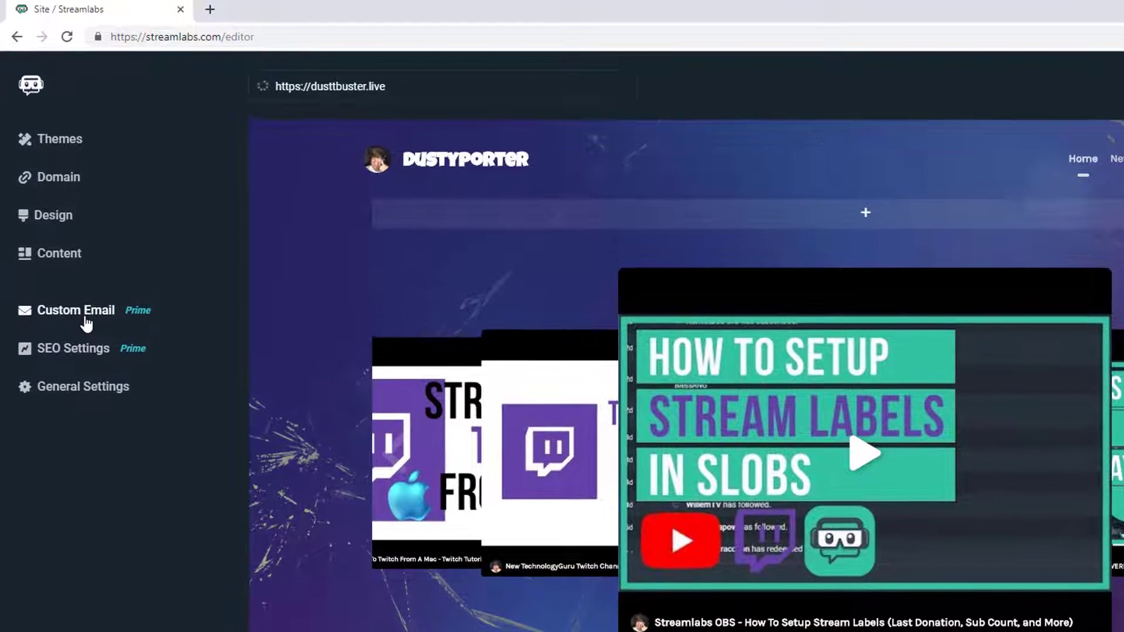
Create the custom mailbox forwarding to the personal e-mail address, then return to the main menu
click(64, 239)
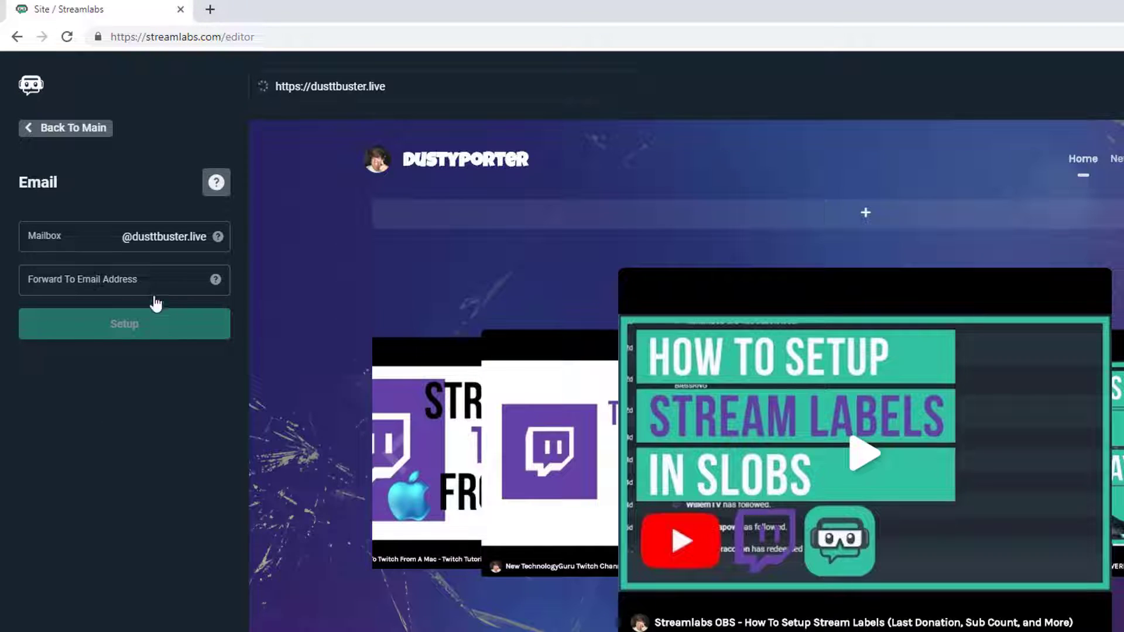
click(35, 237)
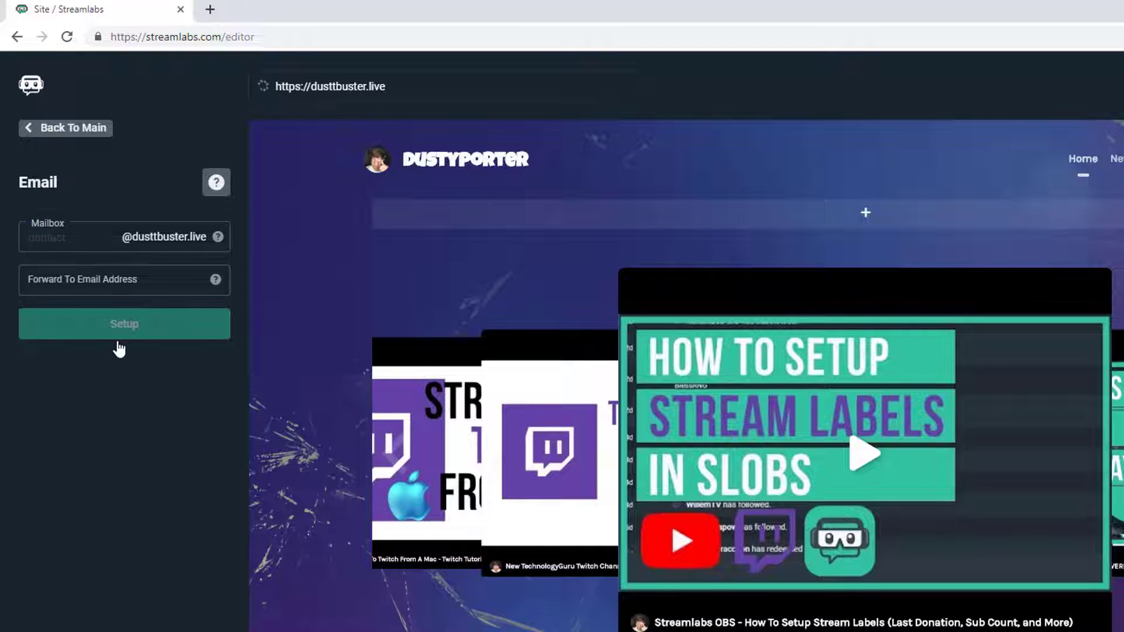
key(Tab)
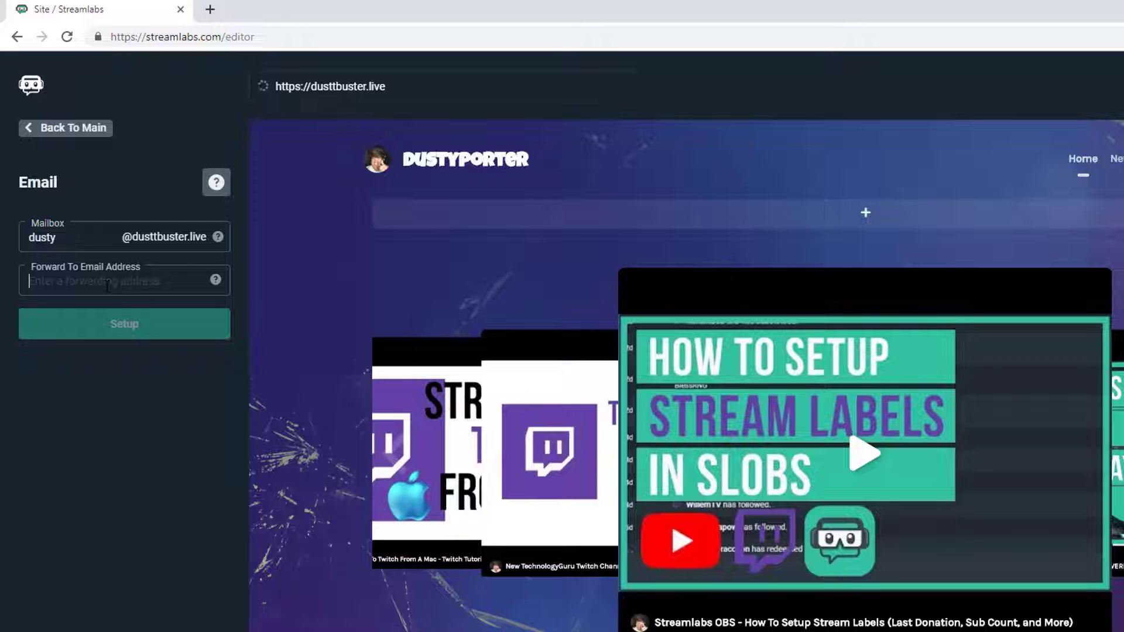
key(ctrl+v)
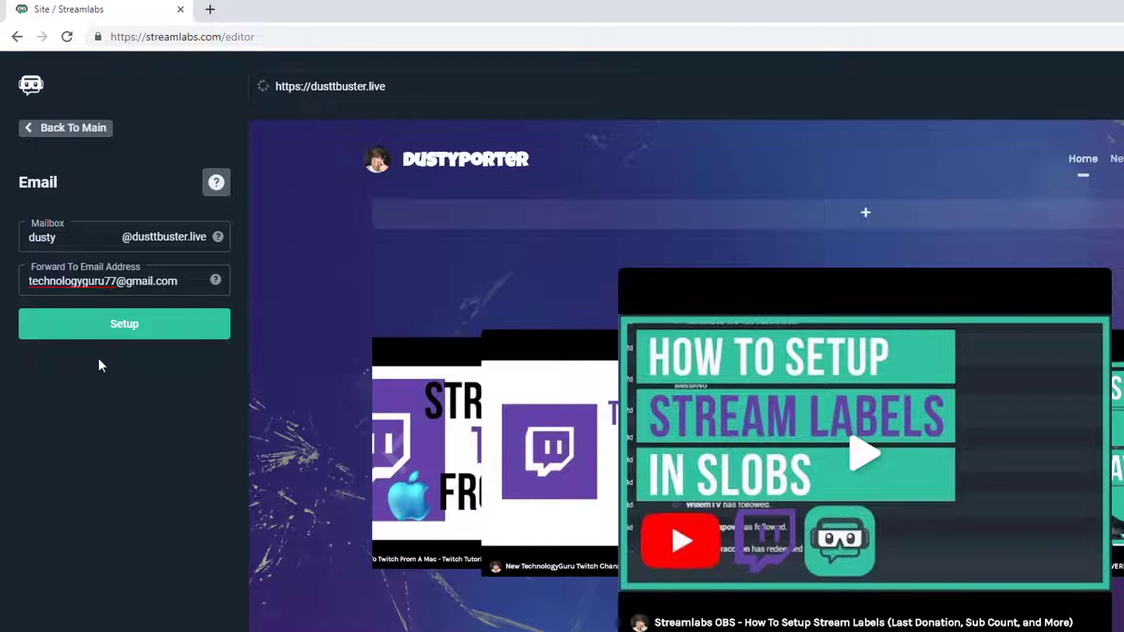
click(123, 326)
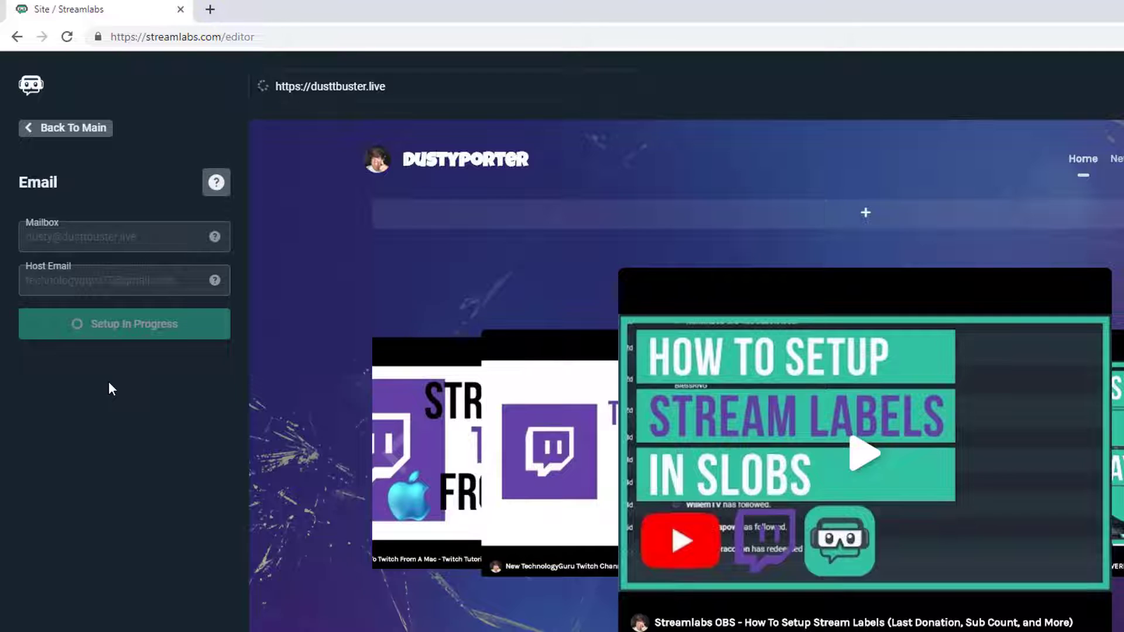
click(68, 138)
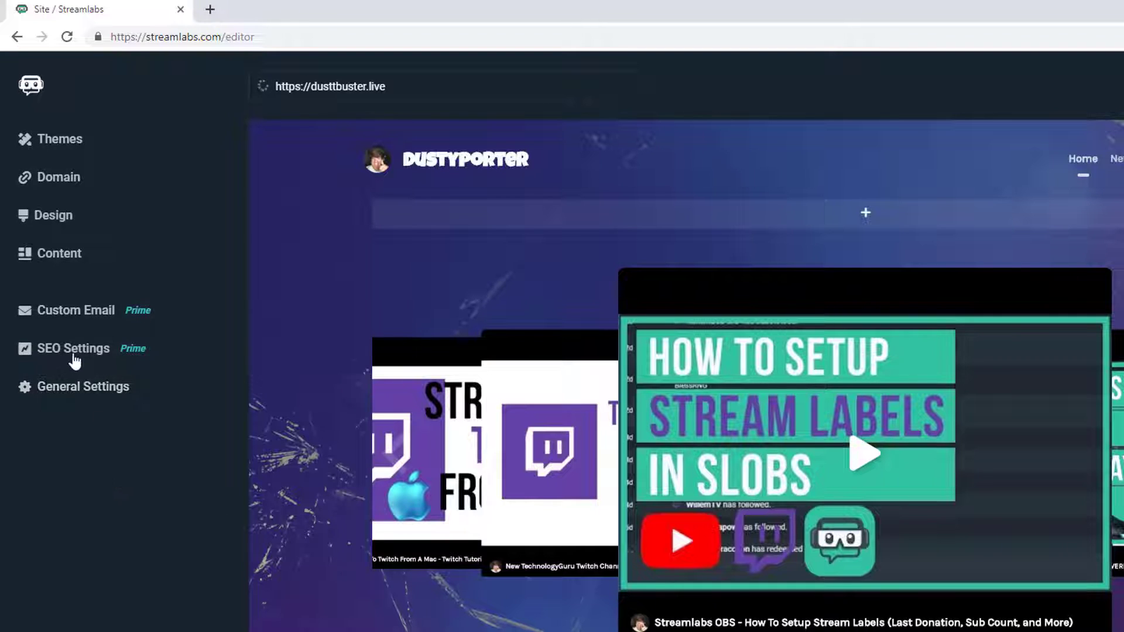
Review the SEO settings and favicon picker without changes, then bring up General Settings
click(71, 353)
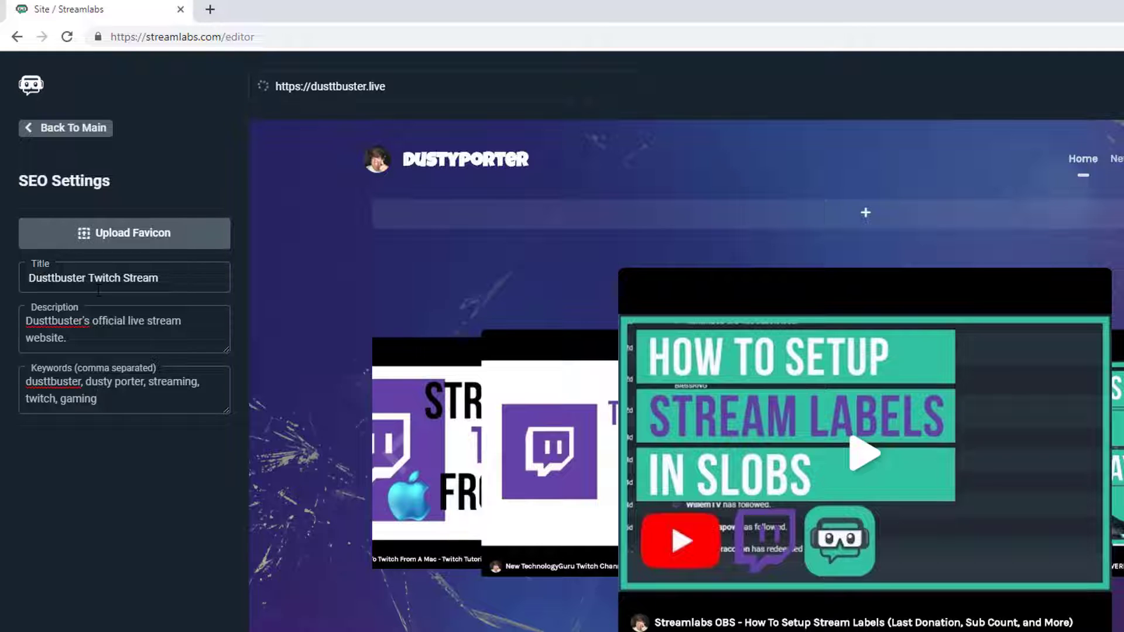
click(122, 233)
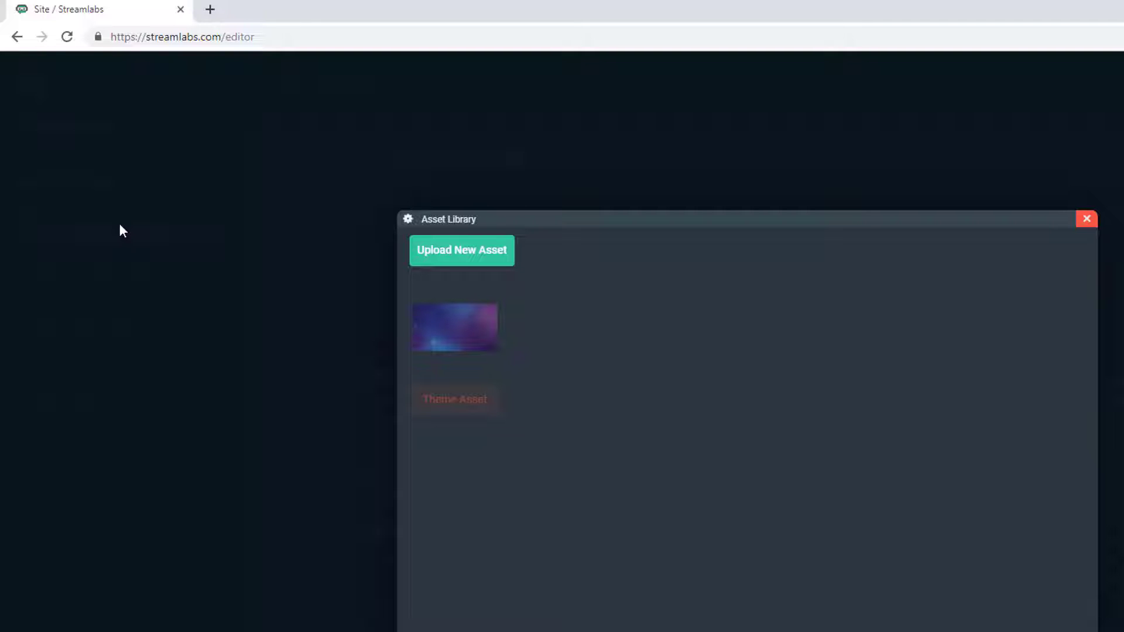
click(1086, 221)
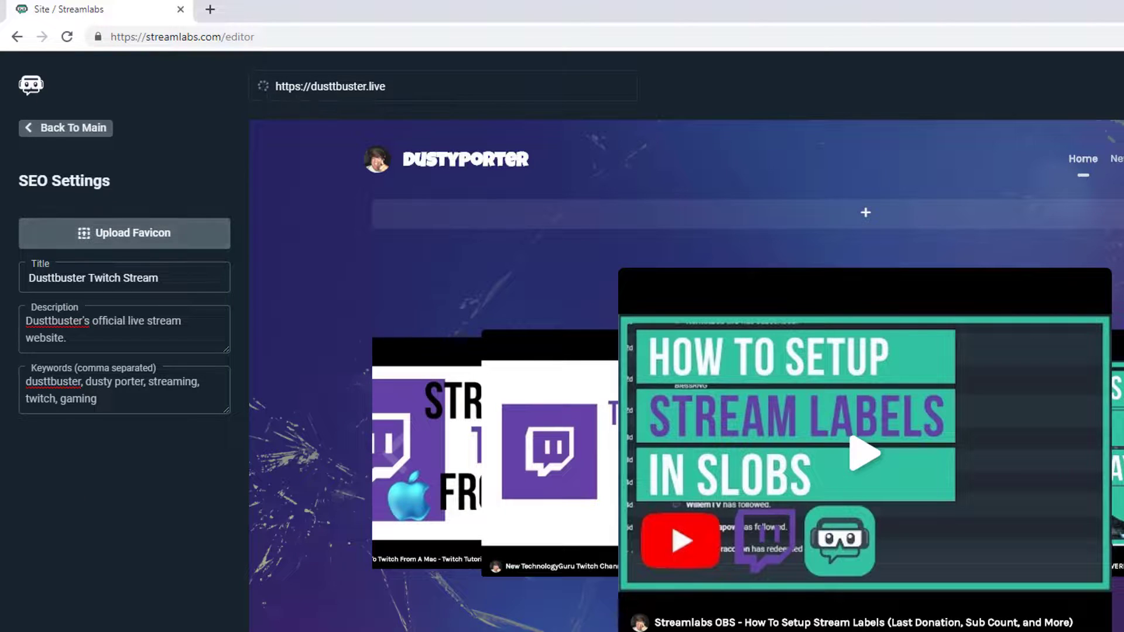
click(63, 134)
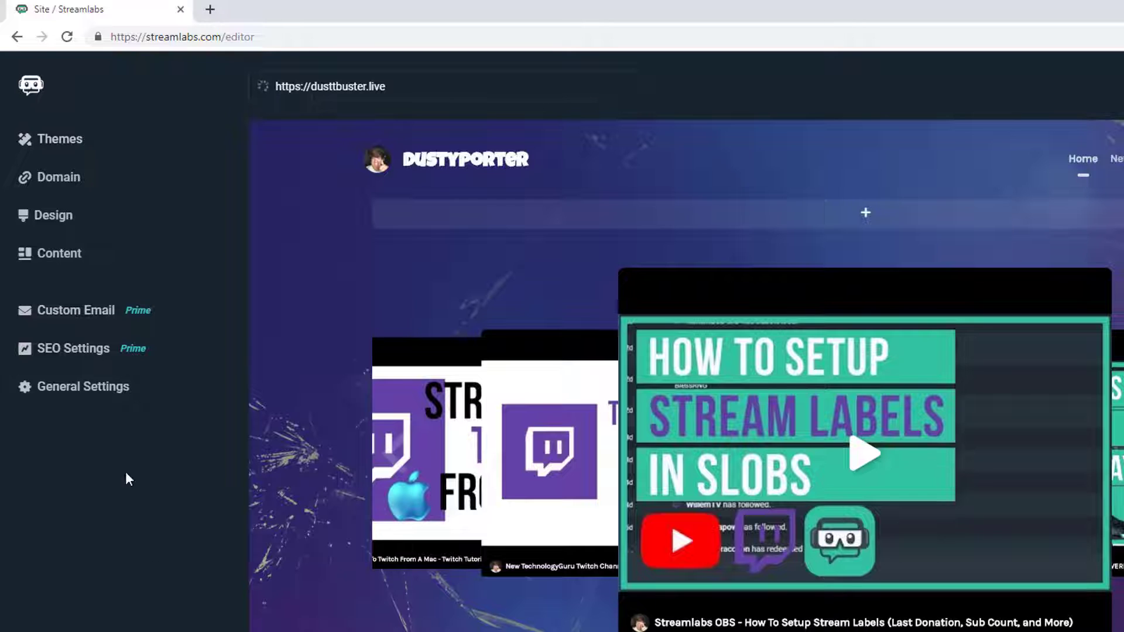
click(80, 389)
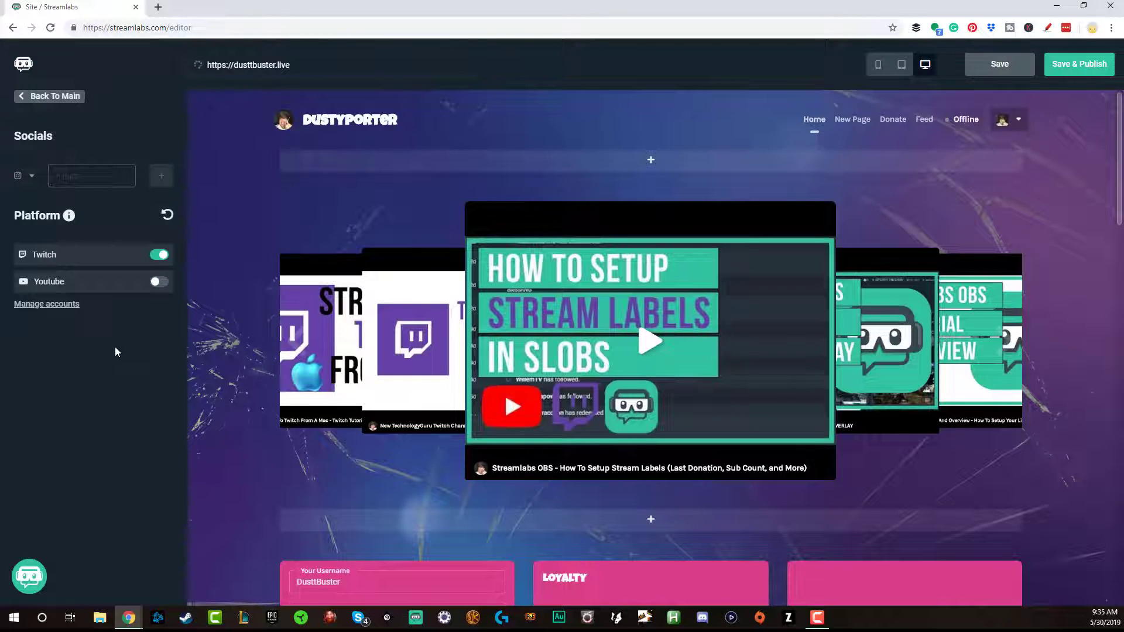
Confirm Twitch and YouTube are linked in Account Settings, then return to the site editor's Socials
click(65, 304)
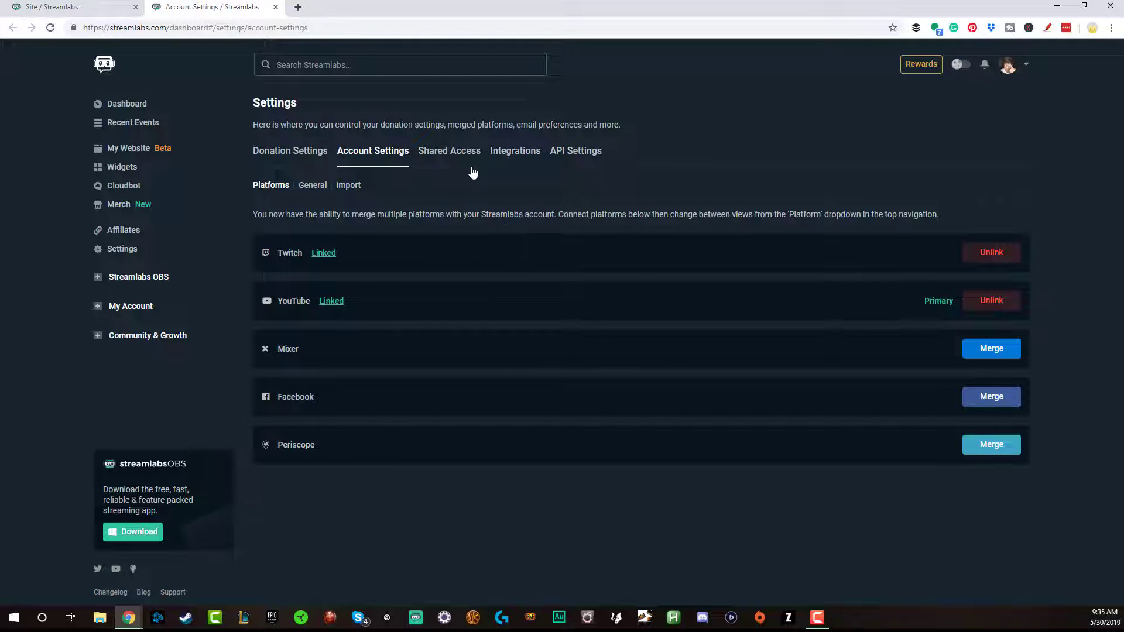
click(122, 12)
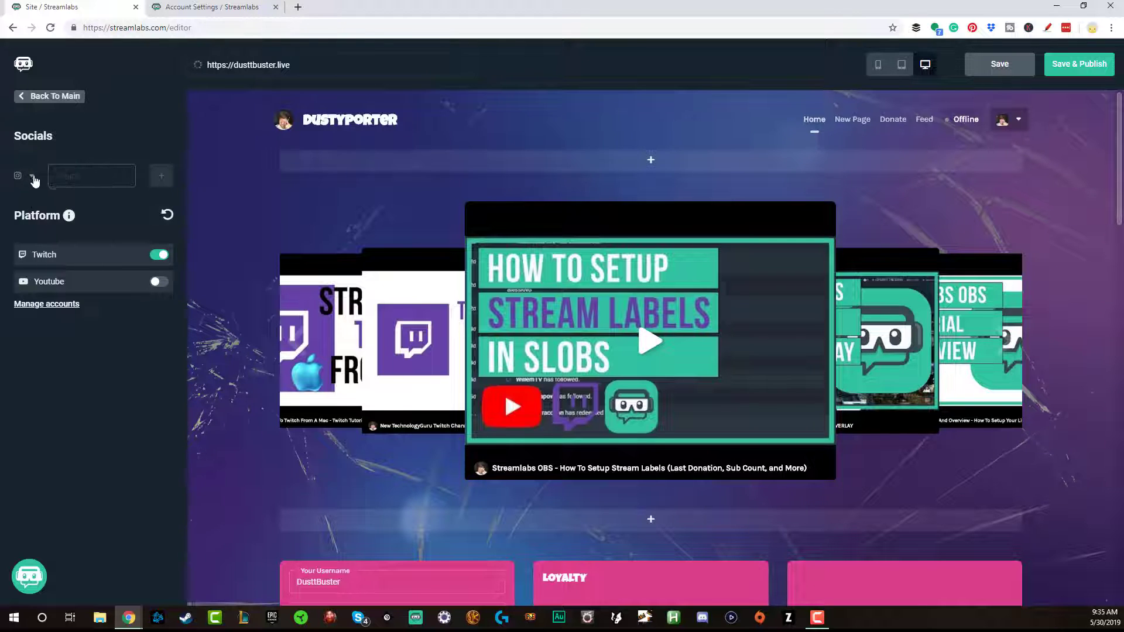
click(55, 183)
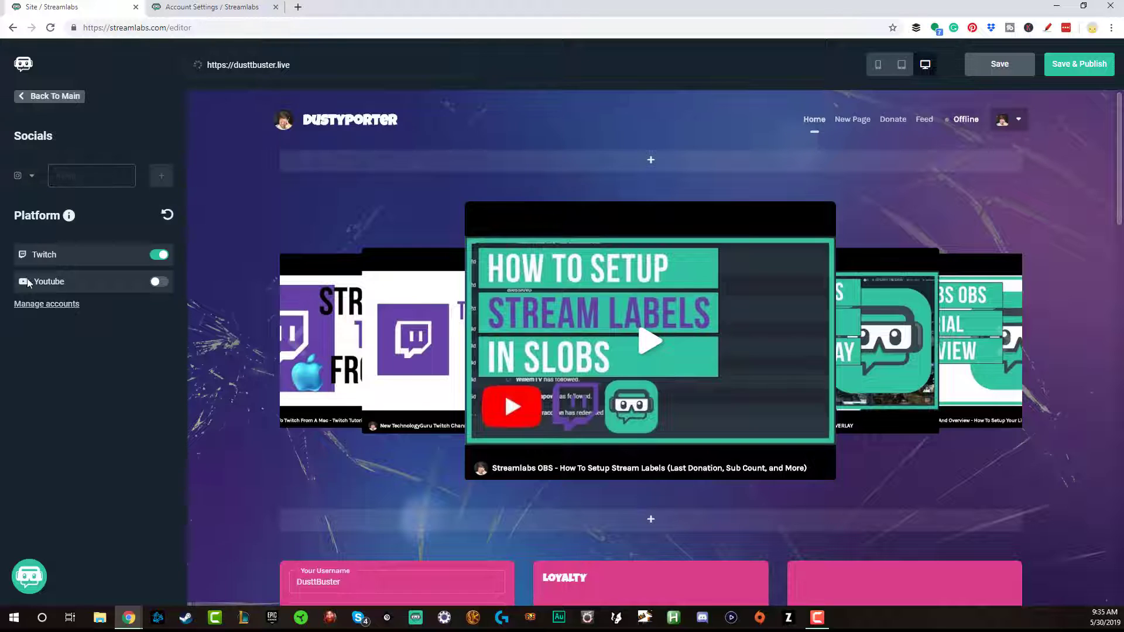
Add the streamer's Twitter handle as a Twitter social link, then go back to the main menu
click(29, 177)
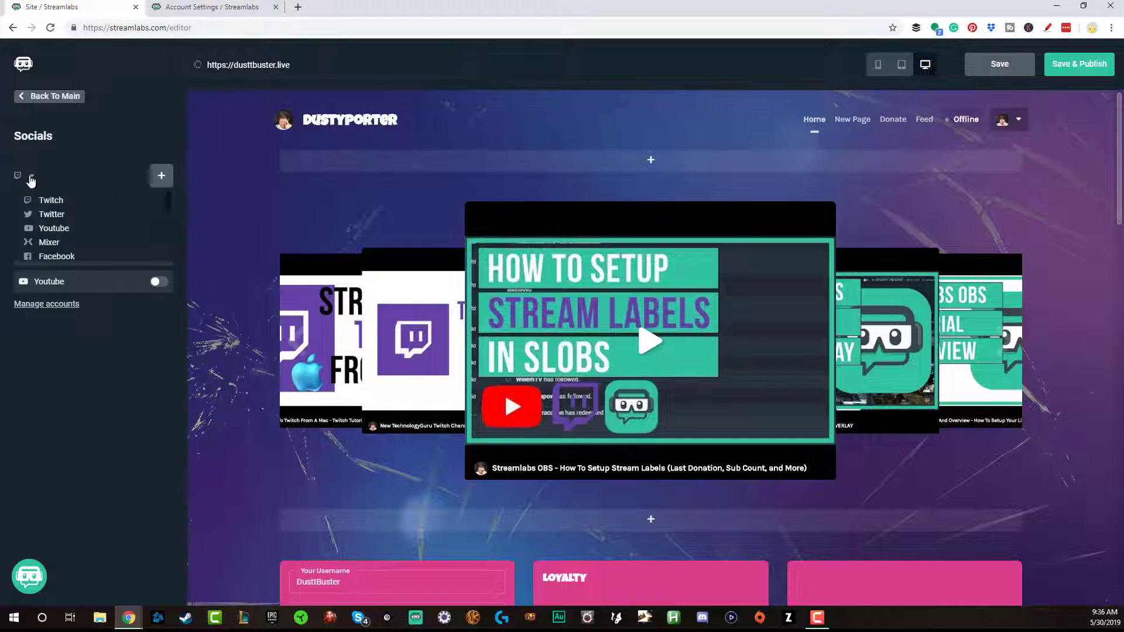
click(61, 211)
click(56, 176)
text(techguru77)
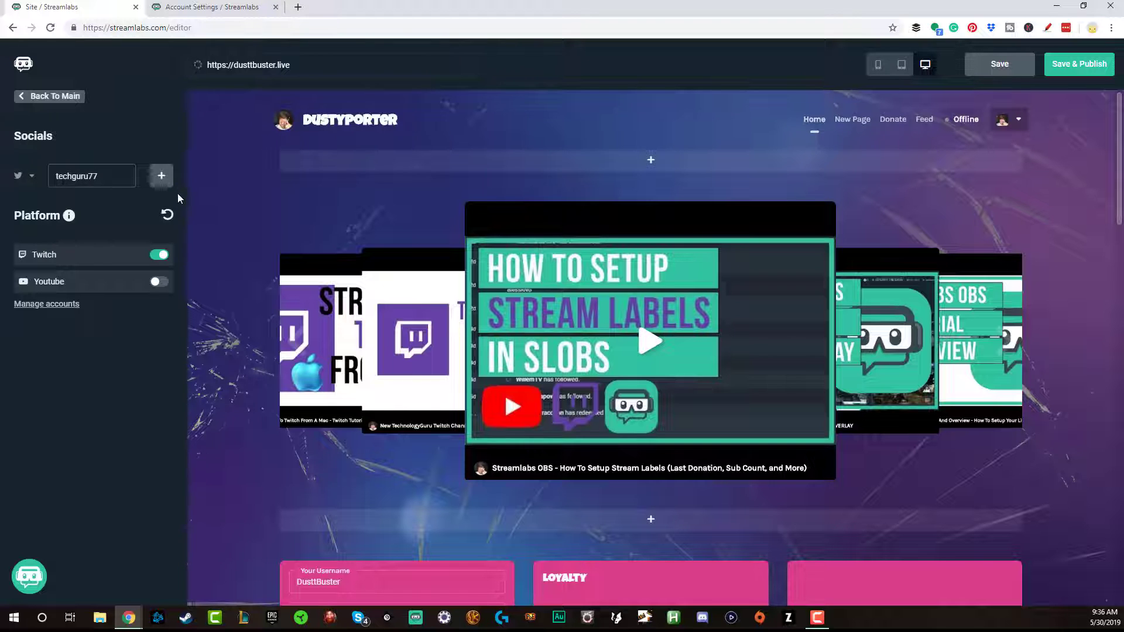
click(165, 183)
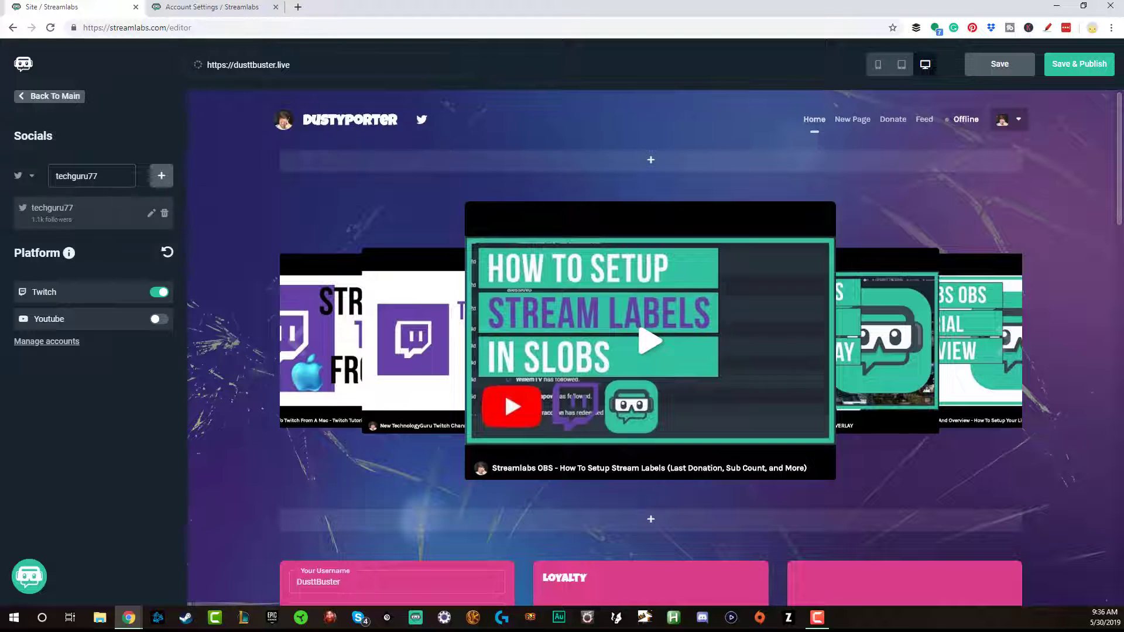
click(30, 179)
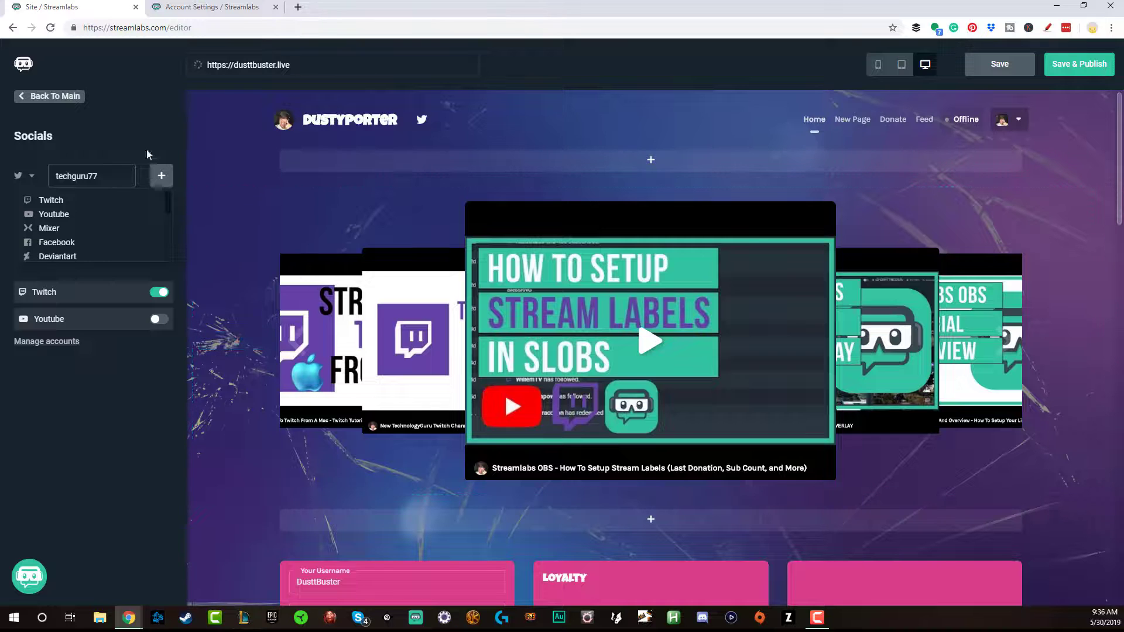
click(50, 97)
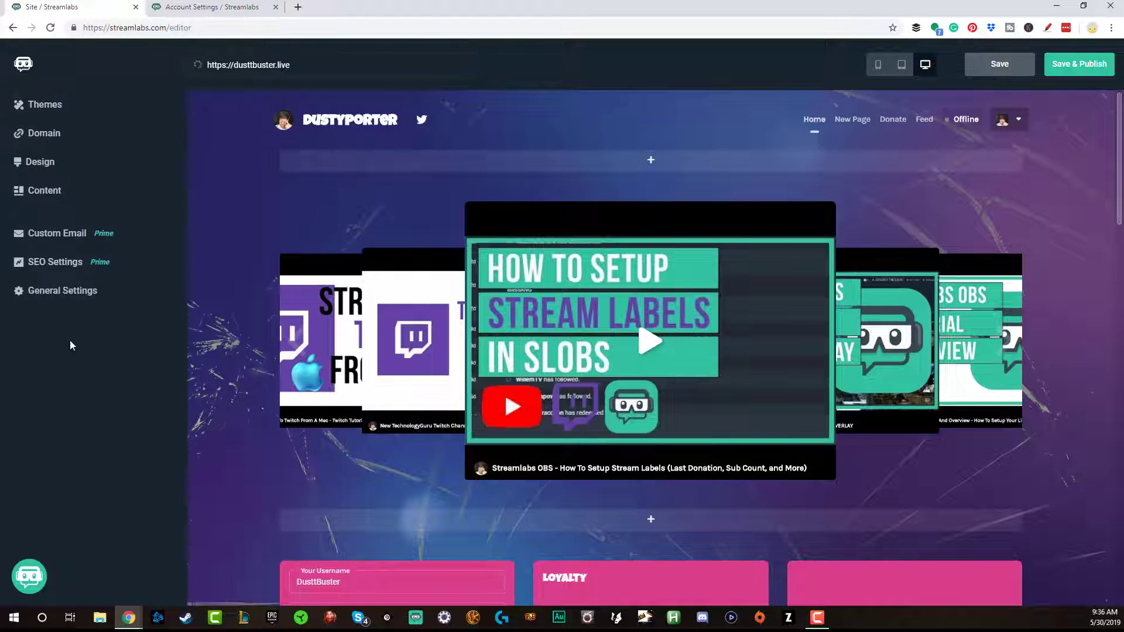
click(50, 104)
mouse_move(360, 339)
scroll(359, 338, down, 2)
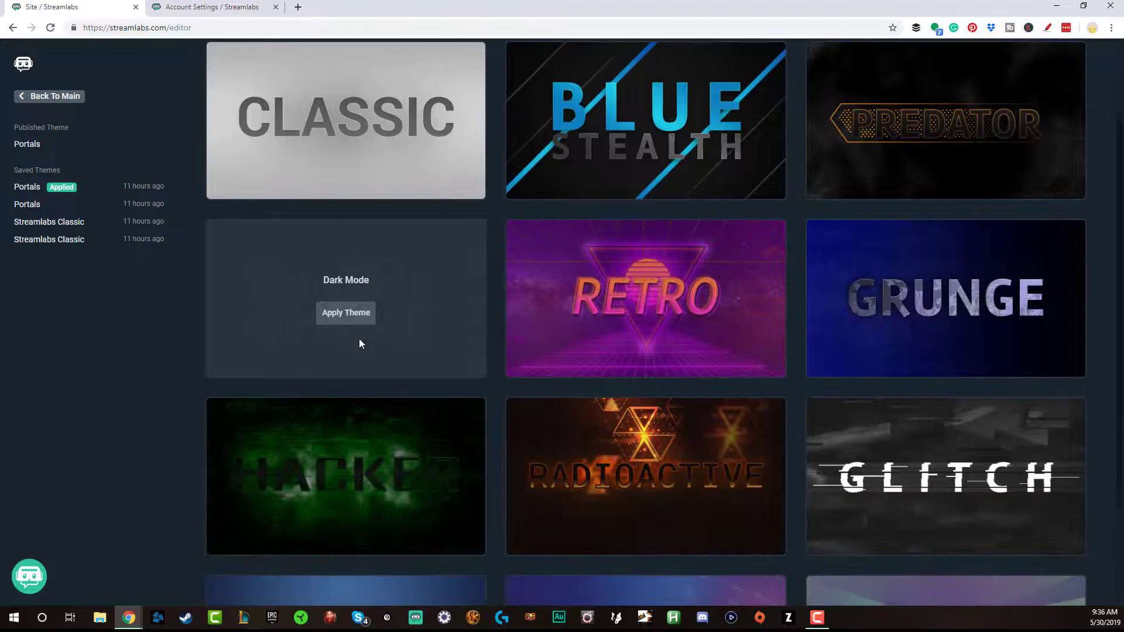
scroll(359, 340, down, 2)
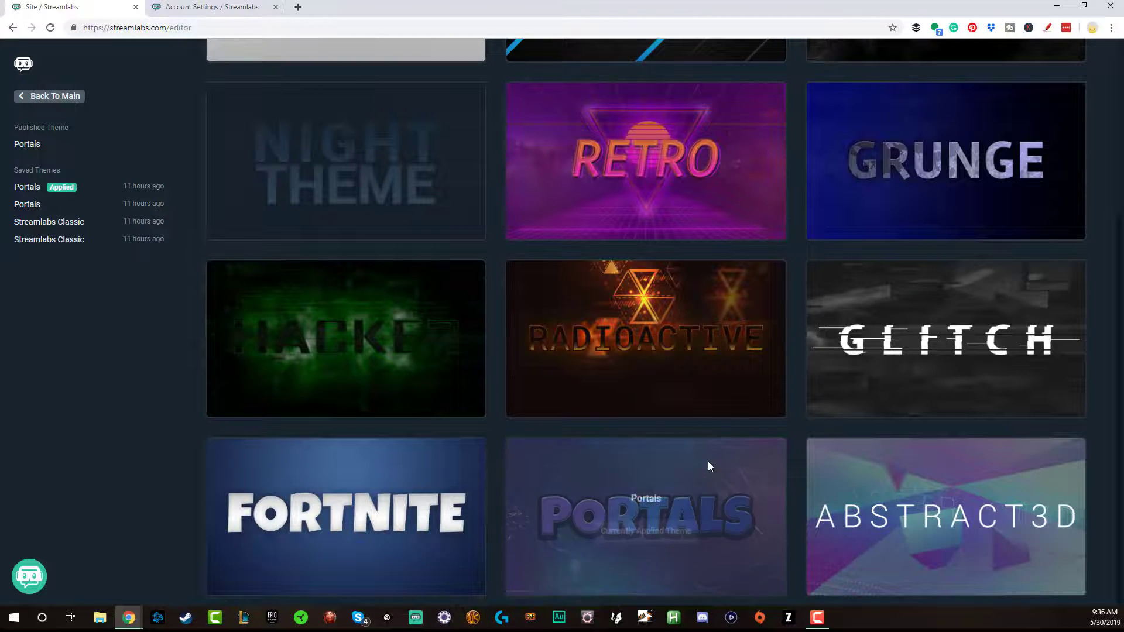
scroll(656, 410, up, 2)
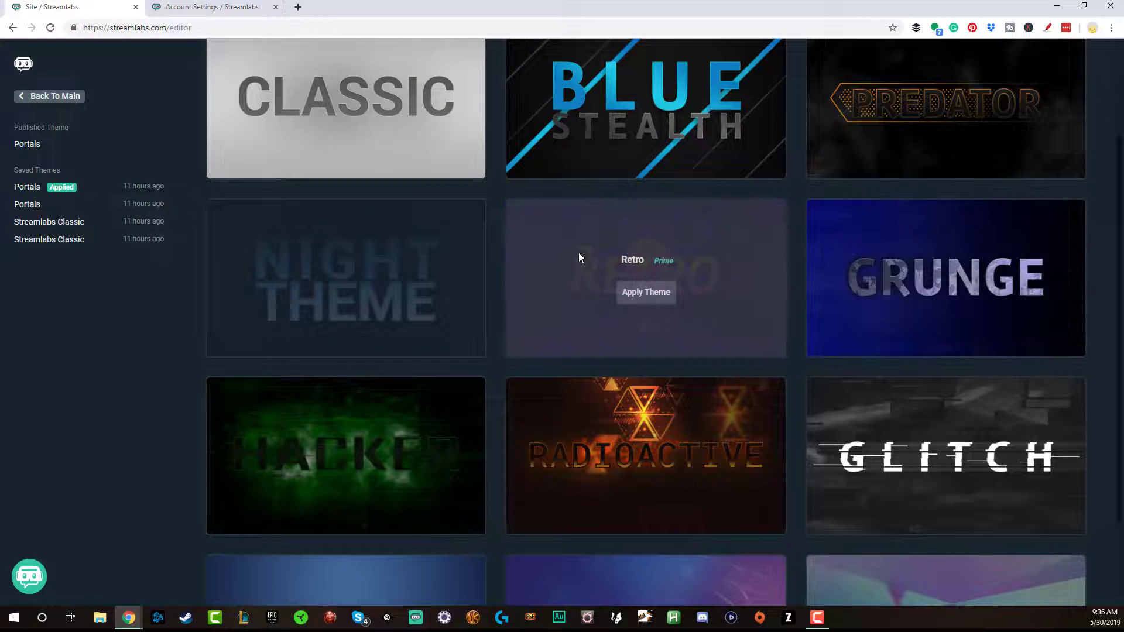
scroll(744, 146, up, 2)
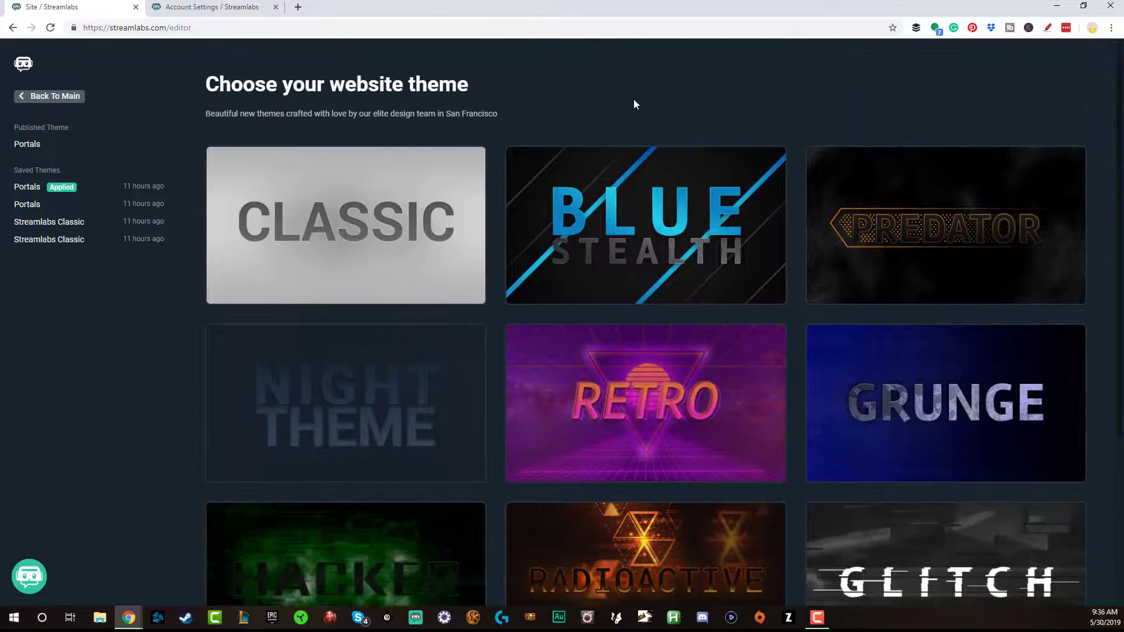
scroll(599, 336, down, 4)
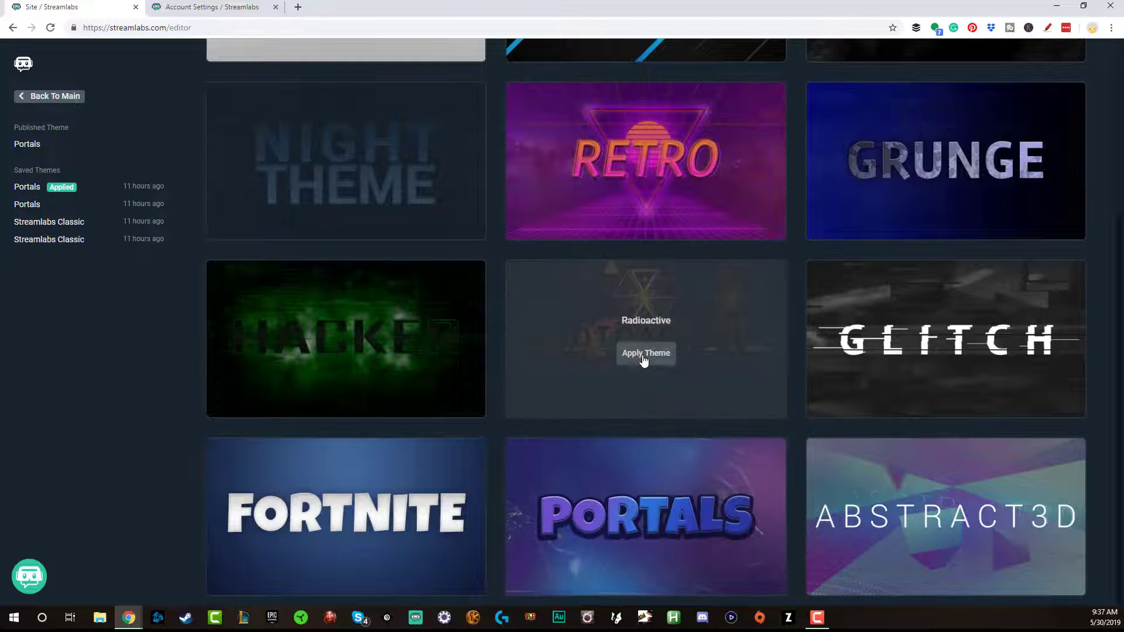
click(644, 354)
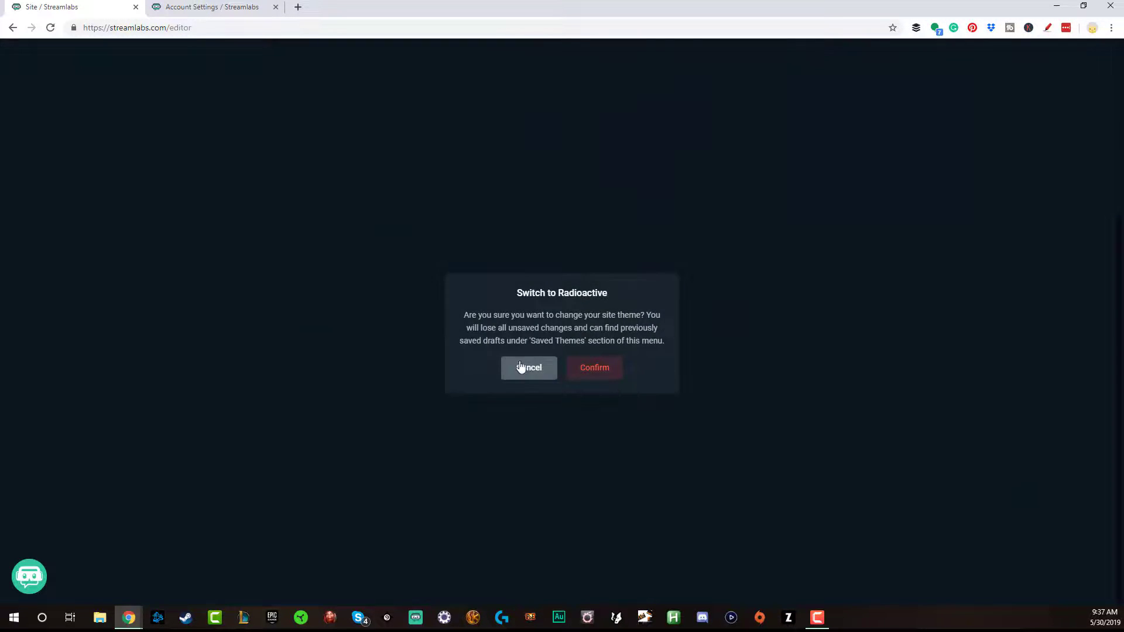
click(523, 368)
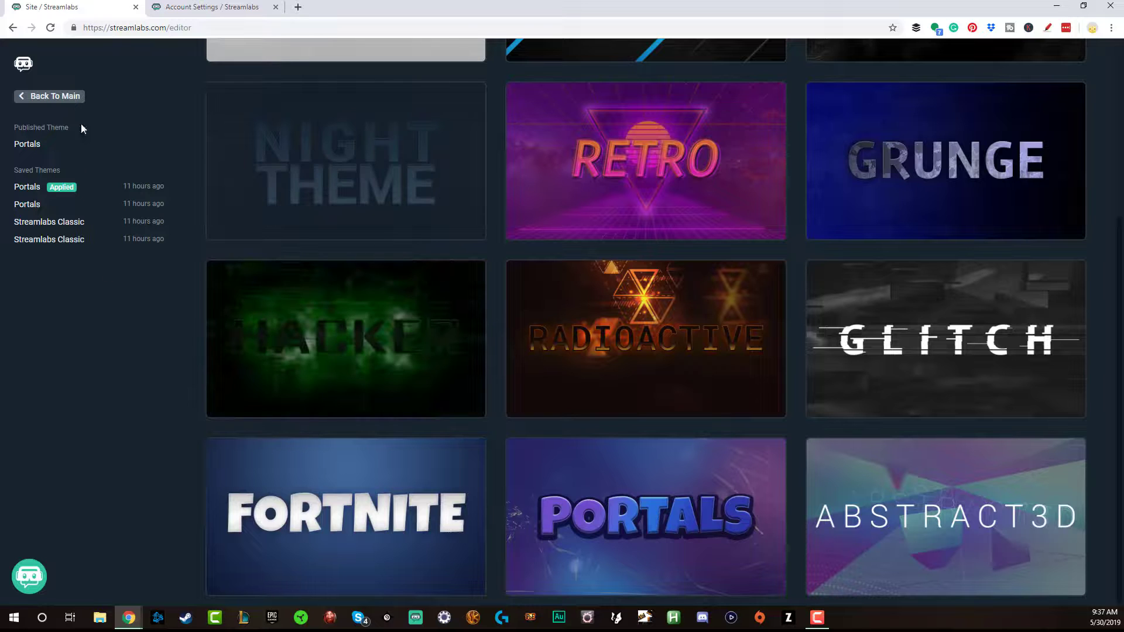
click(54, 97)
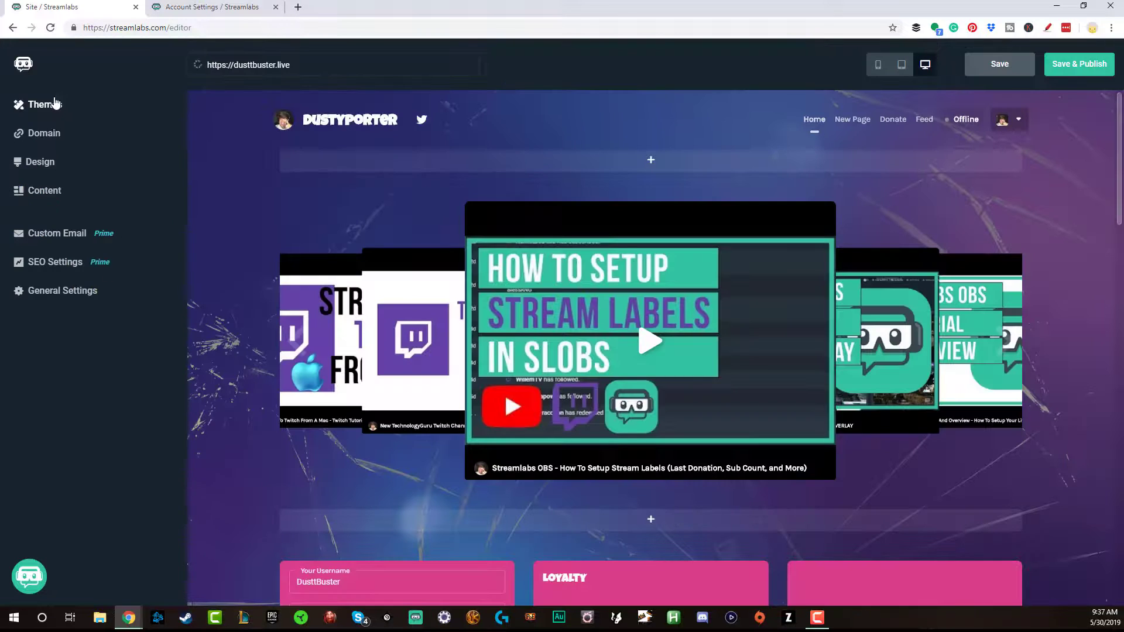
click(43, 134)
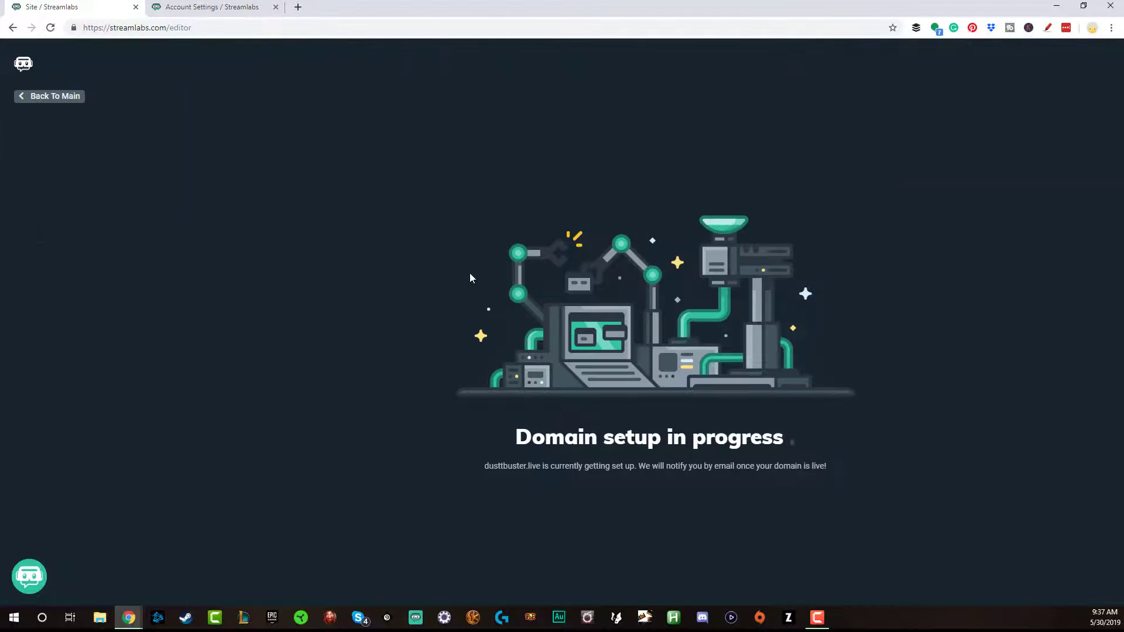
click(63, 98)
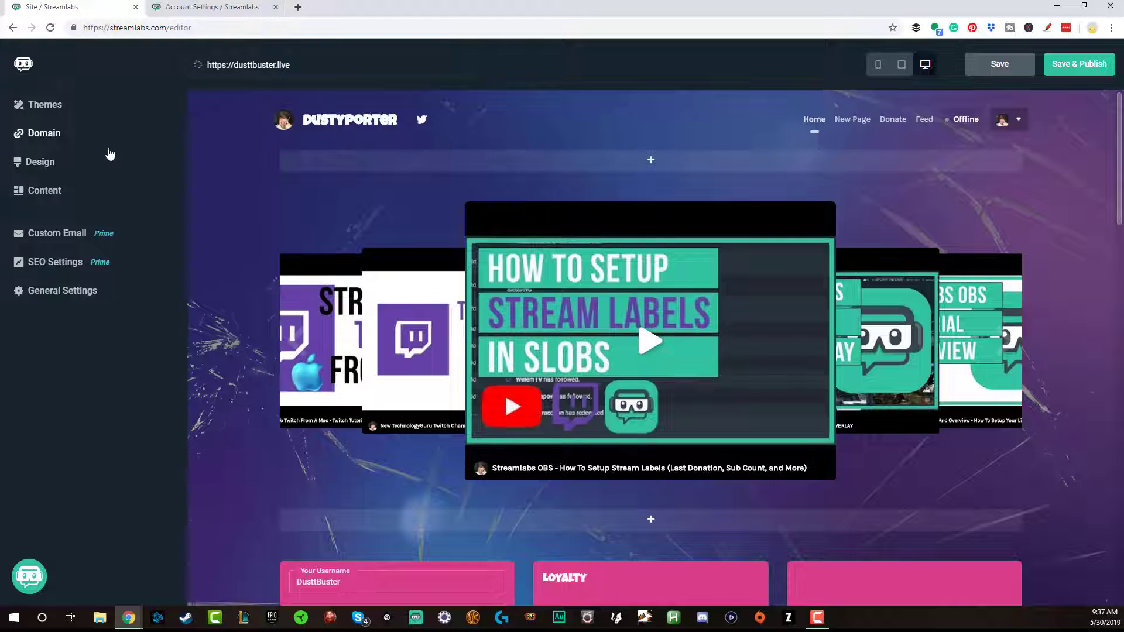
In the design settings, keep Cover as the background image style
click(50, 165)
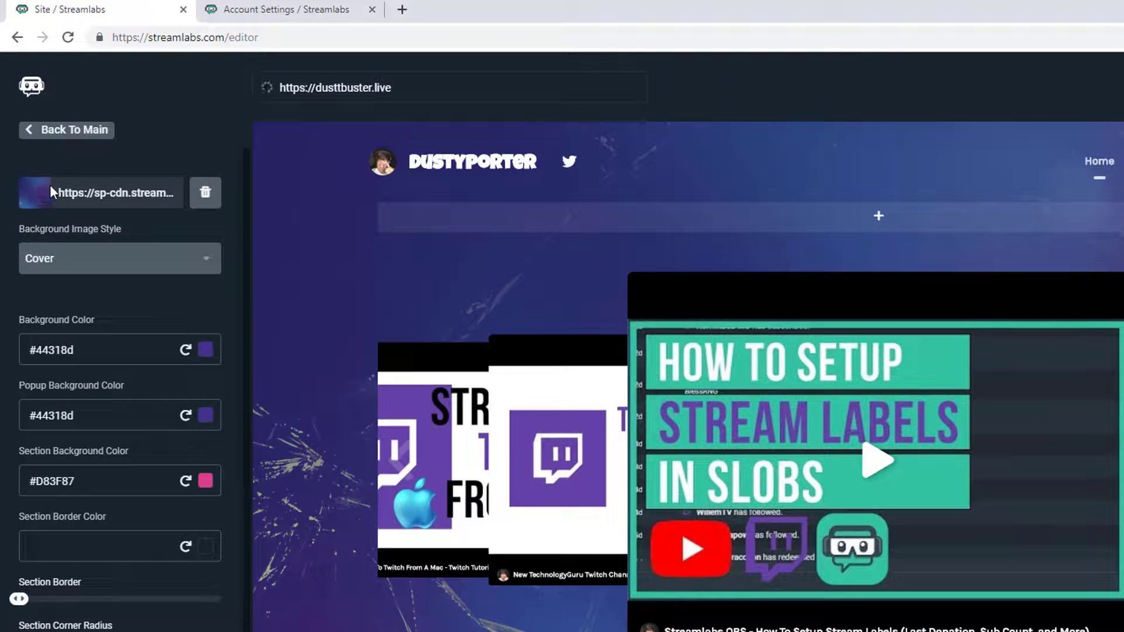
scroll(111, 433, down, 4)
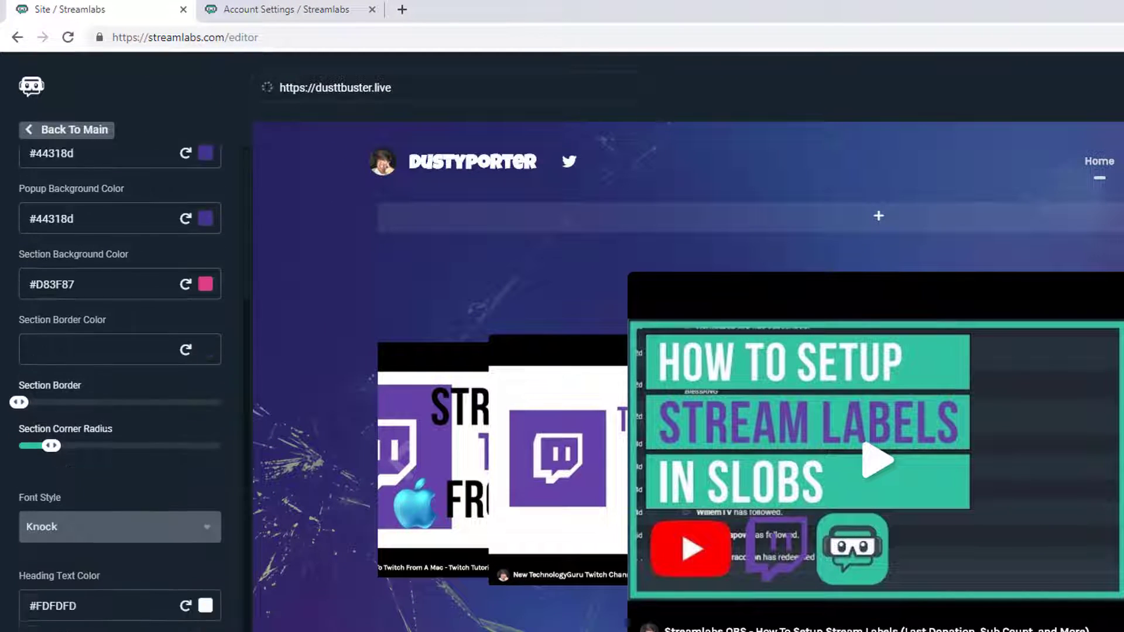
scroll(115, 439, up, 4)
scroll(118, 437, down, 4)
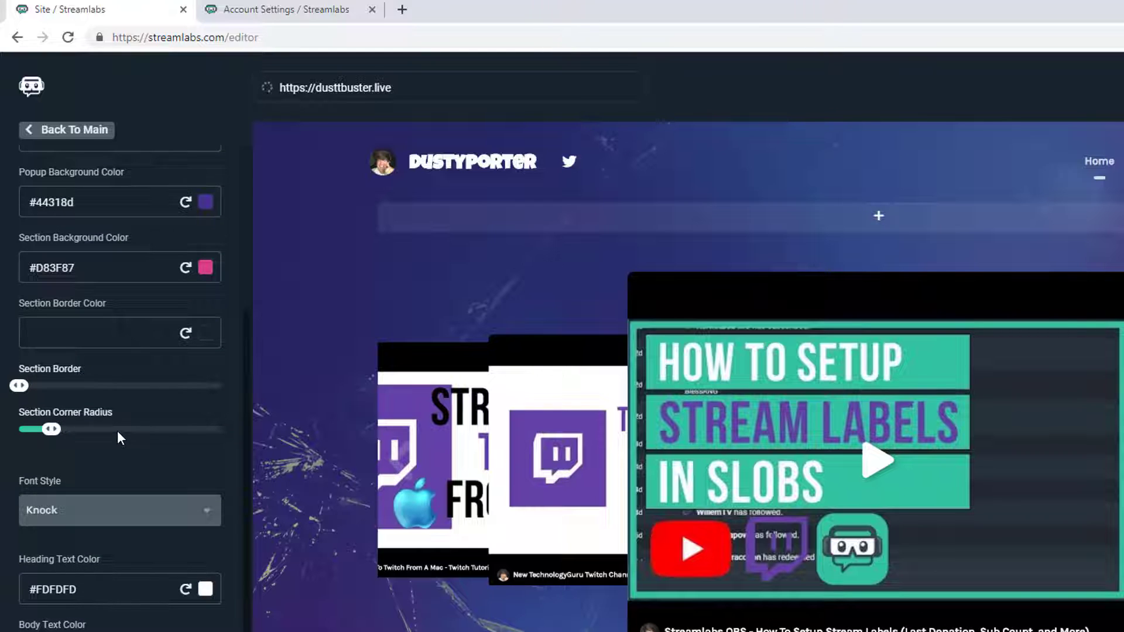
scroll(115, 434, up, 4)
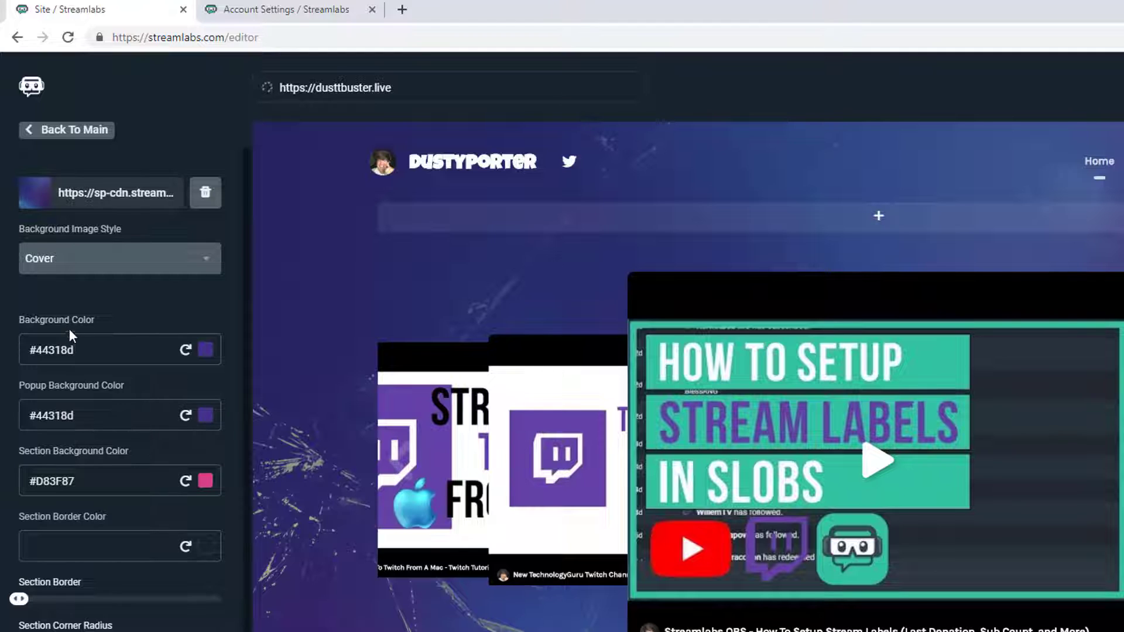
click(111, 259)
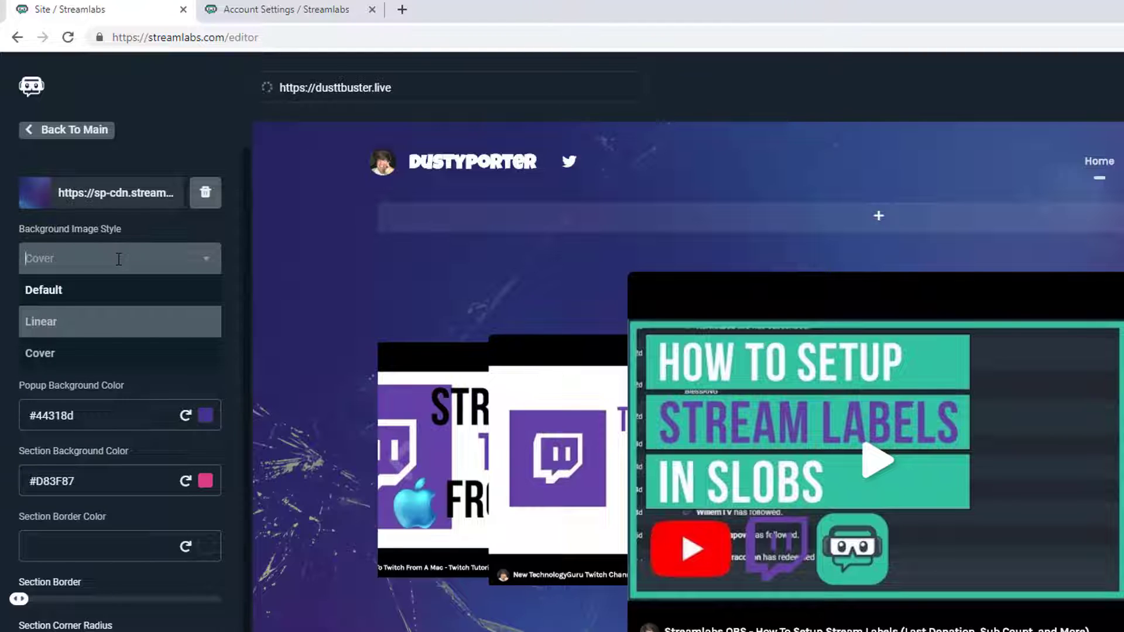
click(228, 226)
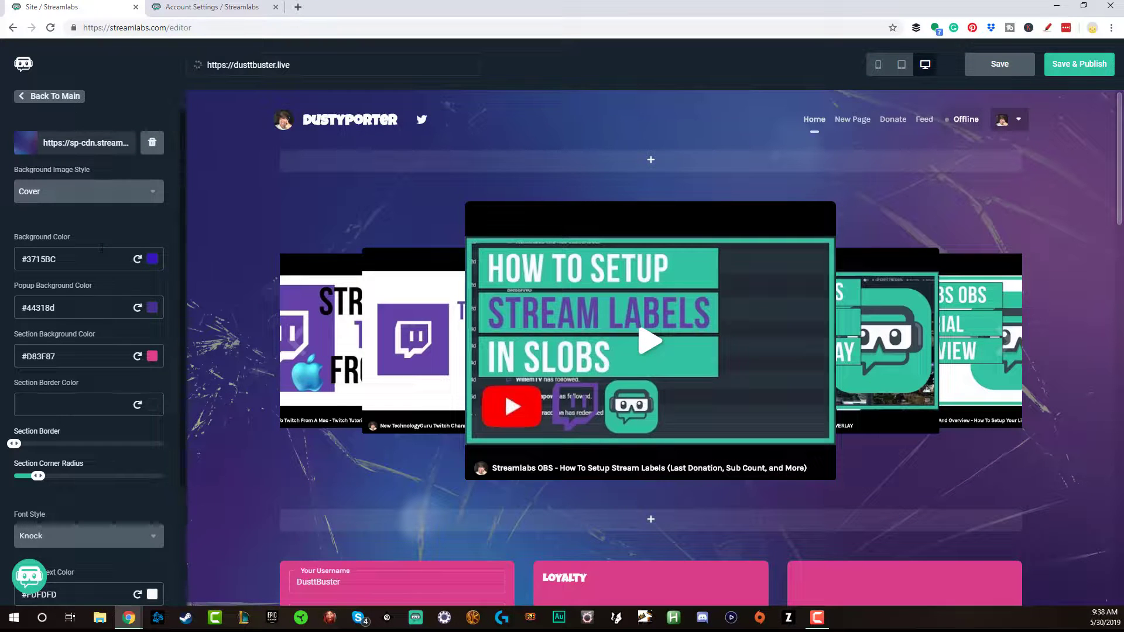
Adjust the section border thickness, keep the Knock font, and return to the main menu
scroll(102, 257, down, 2)
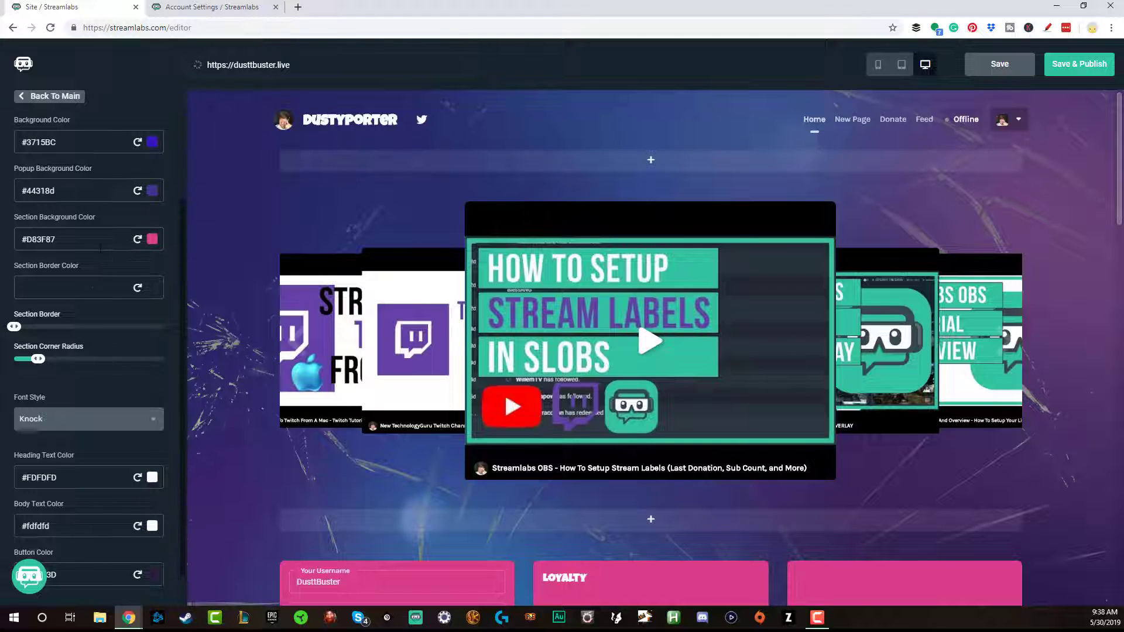
mouse_move(14, 327)
mouse_down()
mouse_move(74, 332)
mouse_move(12, 329)
mouse_up()
click(147, 420)
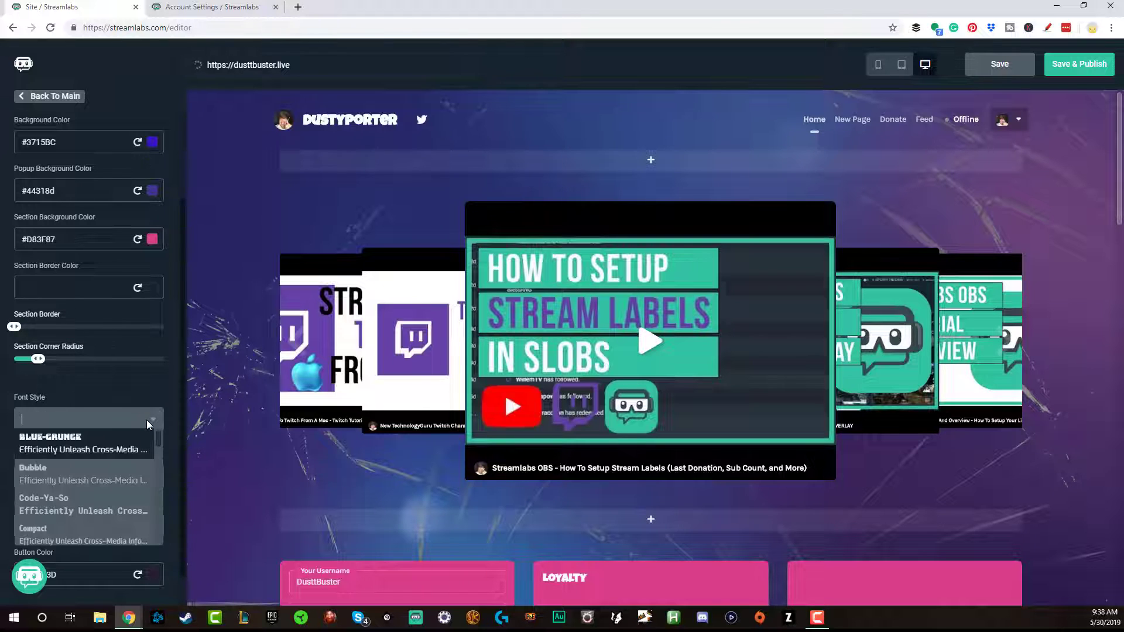
click(131, 379)
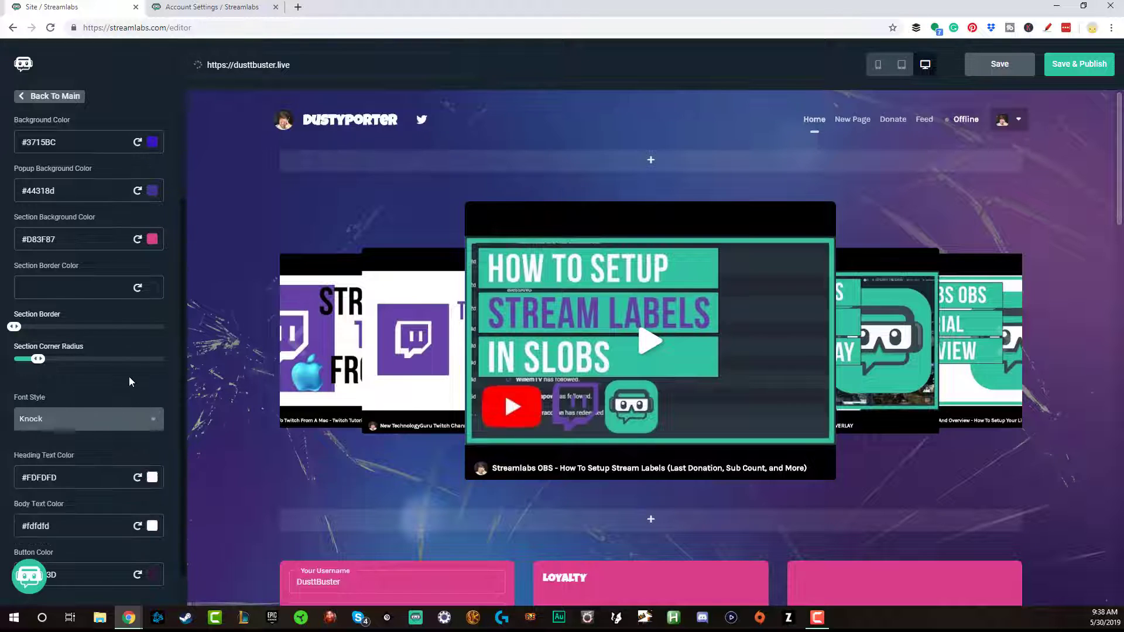
scroll(128, 386, down, 1)
scroll(129, 214, up, 3)
scroll(76, 287, down, 3)
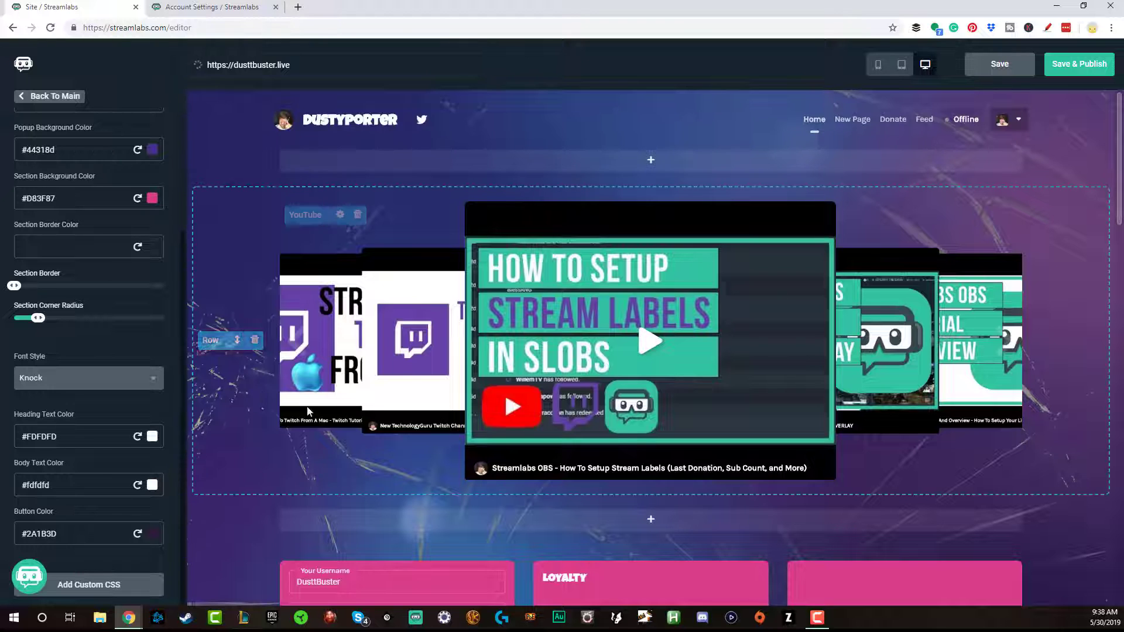
click(59, 100)
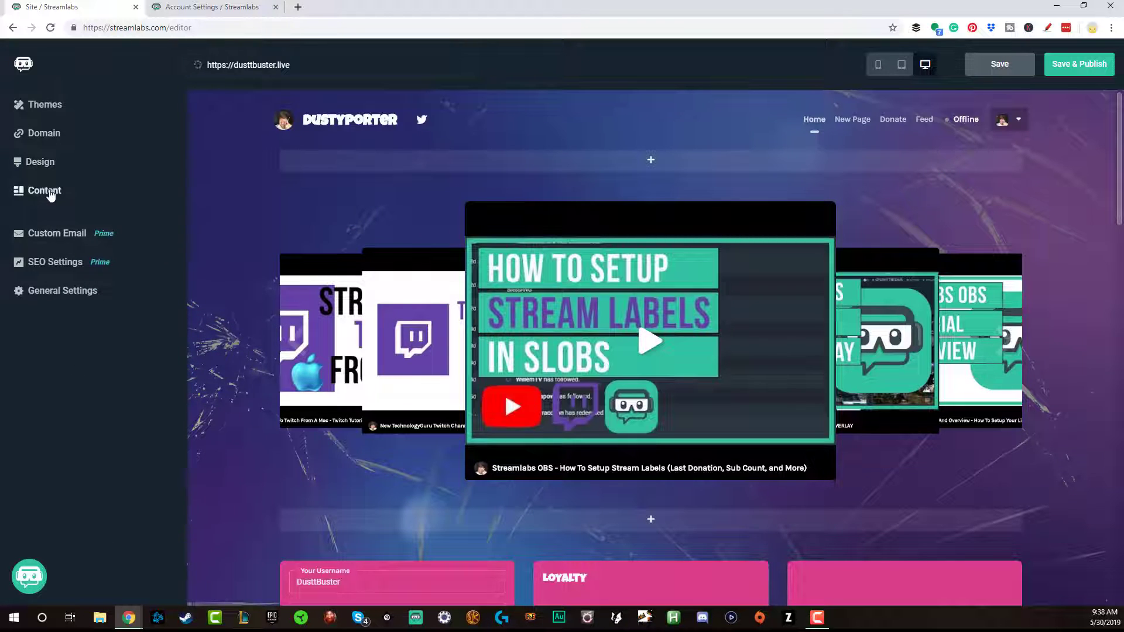
Show the Home page's Content widgets, including Contact Form, Leaderboard, Live Stream and Merch
click(50, 192)
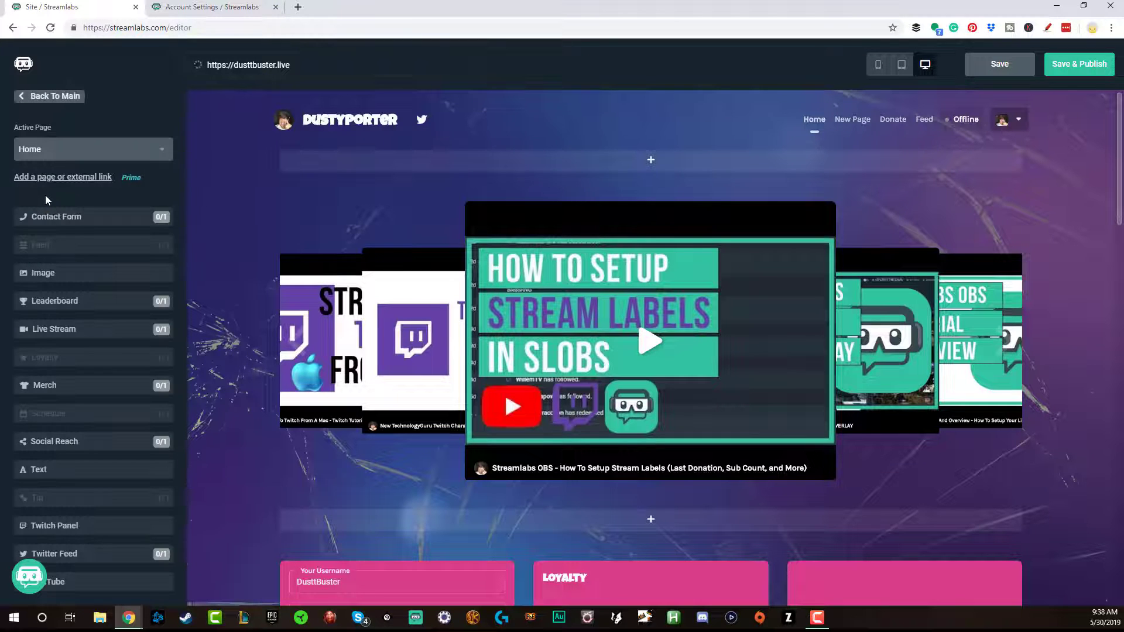
mouse_move(70, 357)
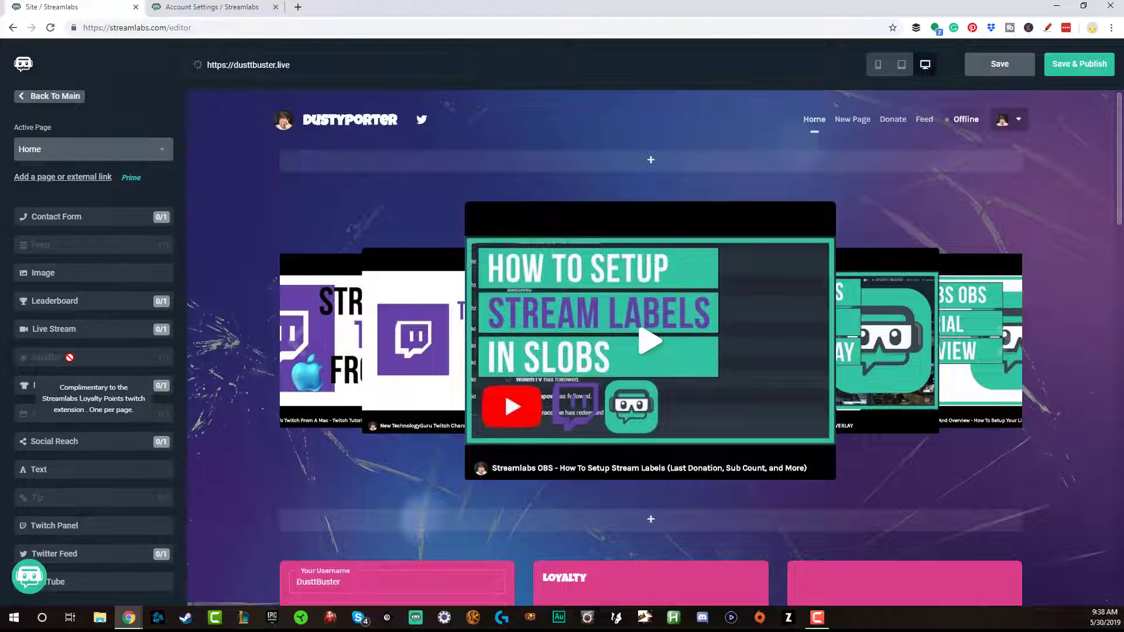
mouse_move(93, 383)
mouse_move(272, 367)
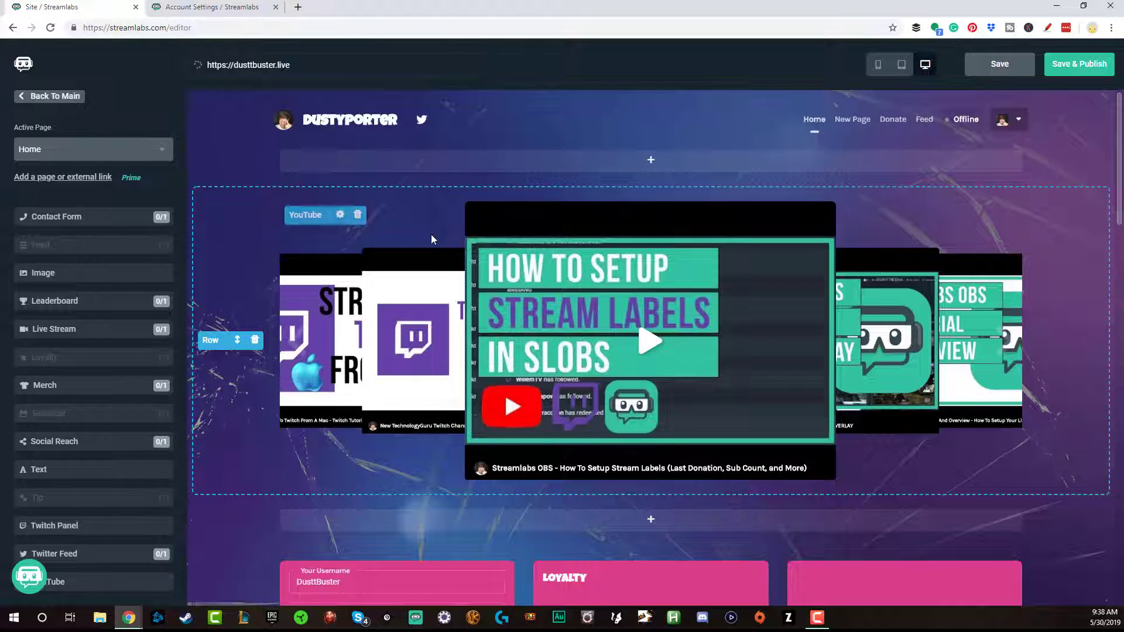
click(340, 214)
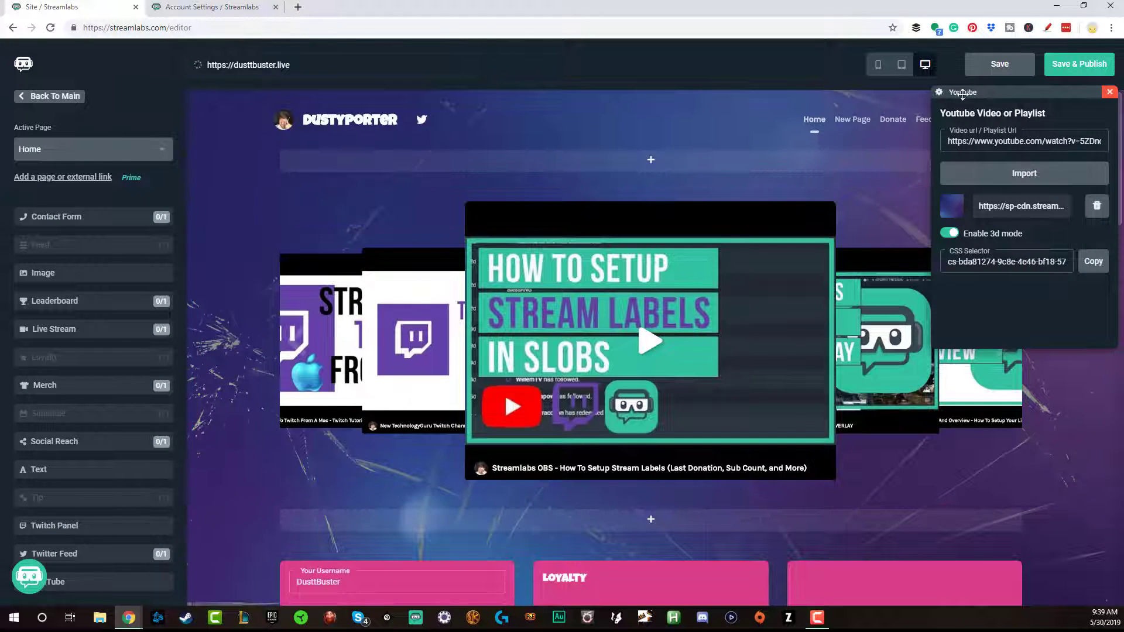
drag(967, 94, 553, 194)
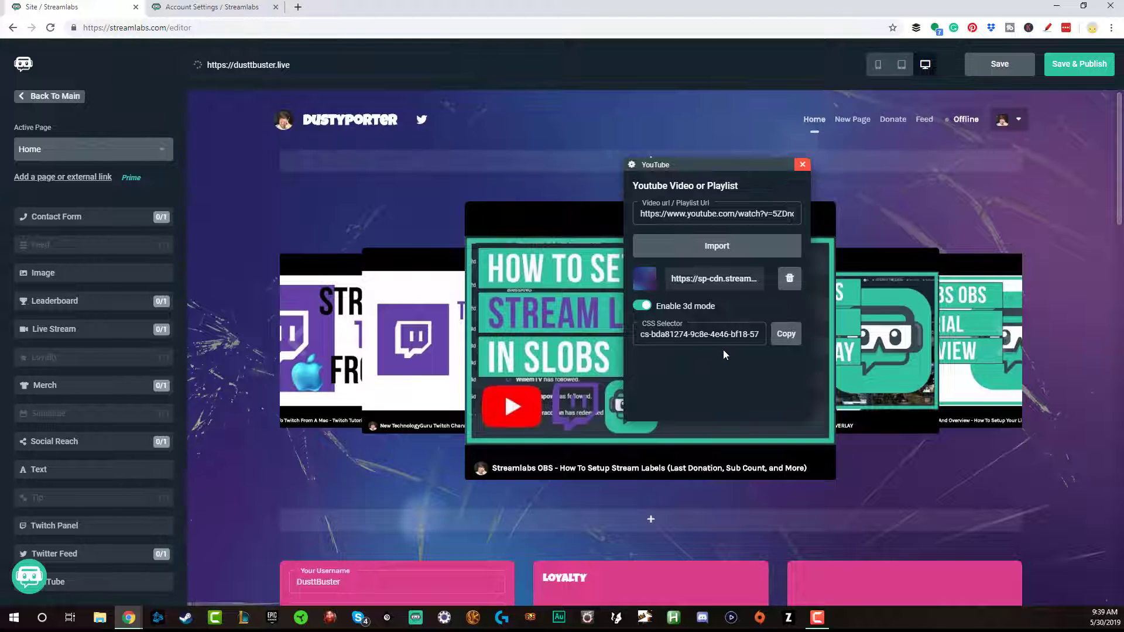
click(802, 164)
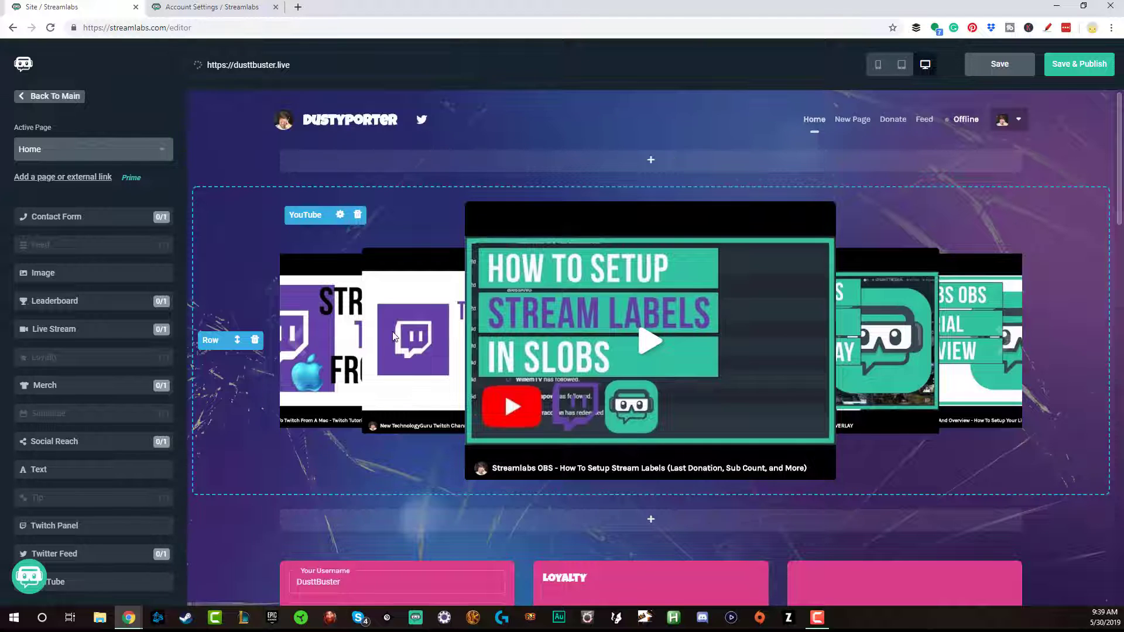
scroll(368, 304, down, 3)
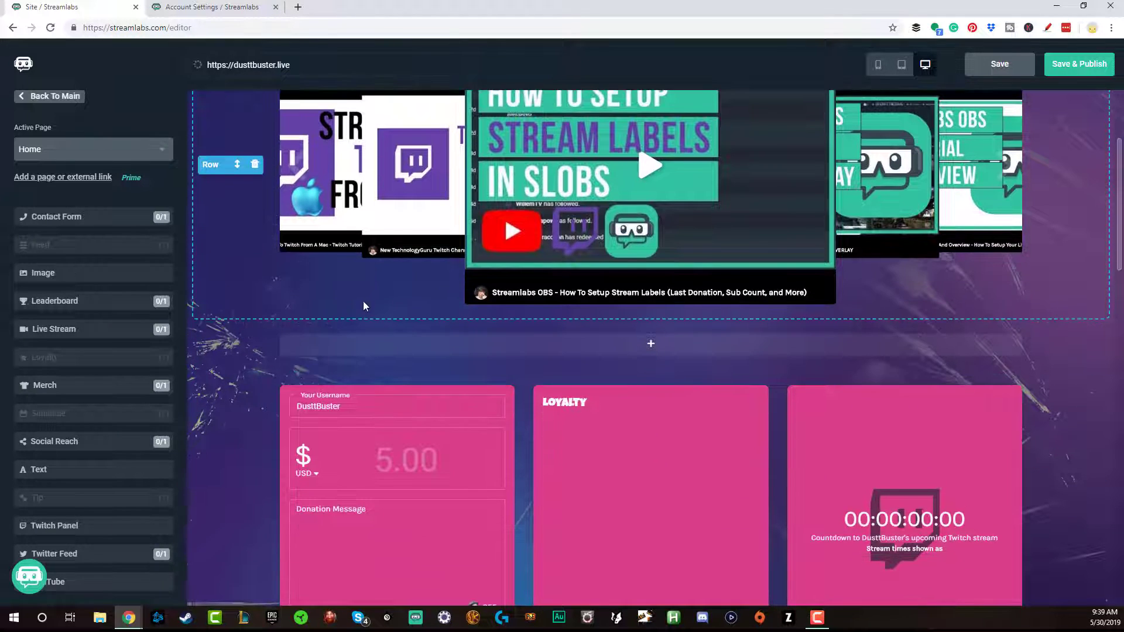
scroll(363, 302, down, 4)
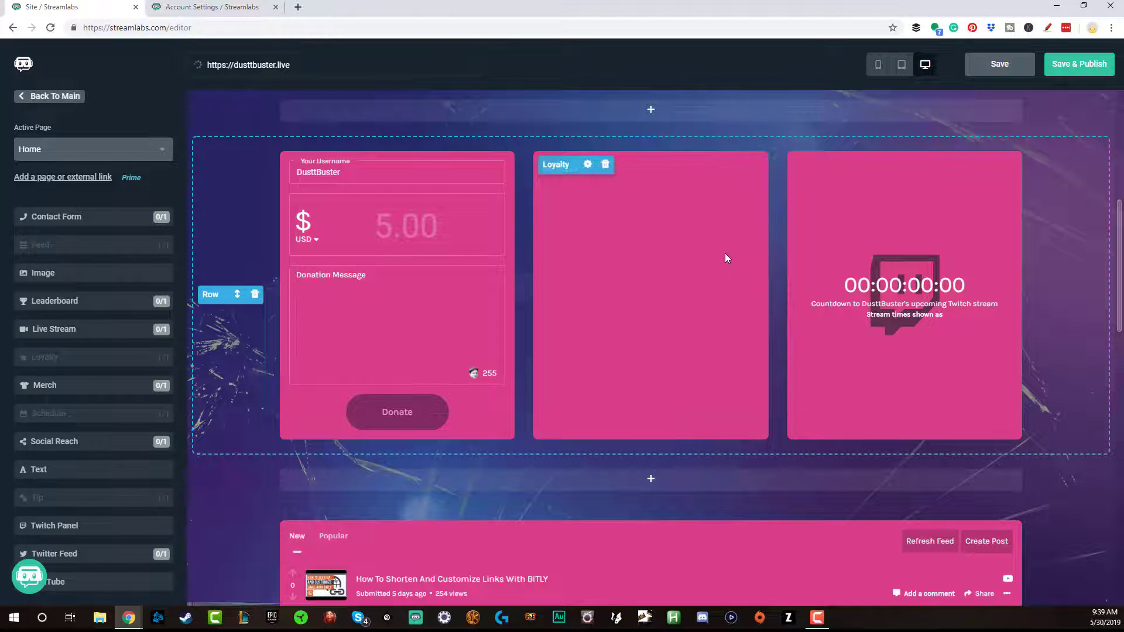
click(605, 164)
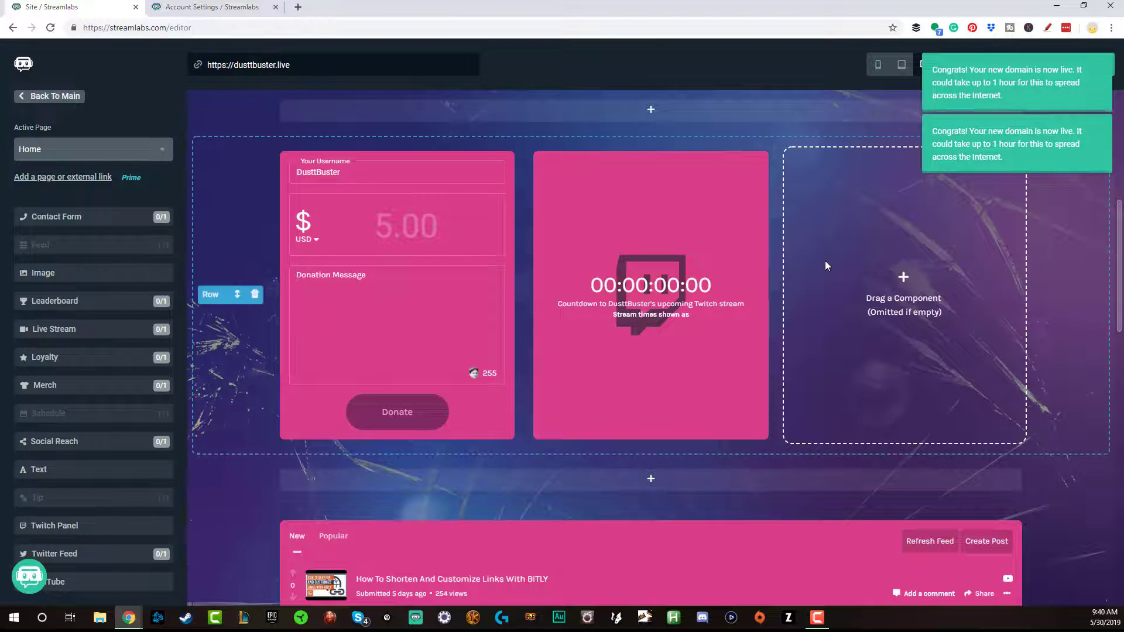
click(247, 65)
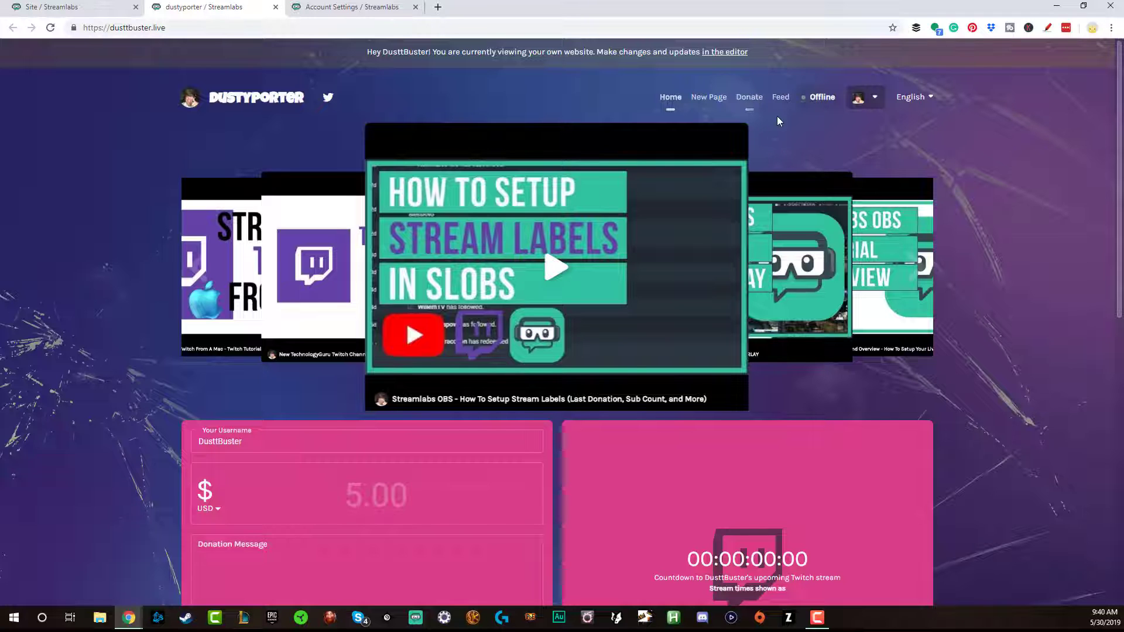
Scroll through the live dusttbuster.live site, then return to the Streamlabs editor tab
scroll(271, 193, down, 4)
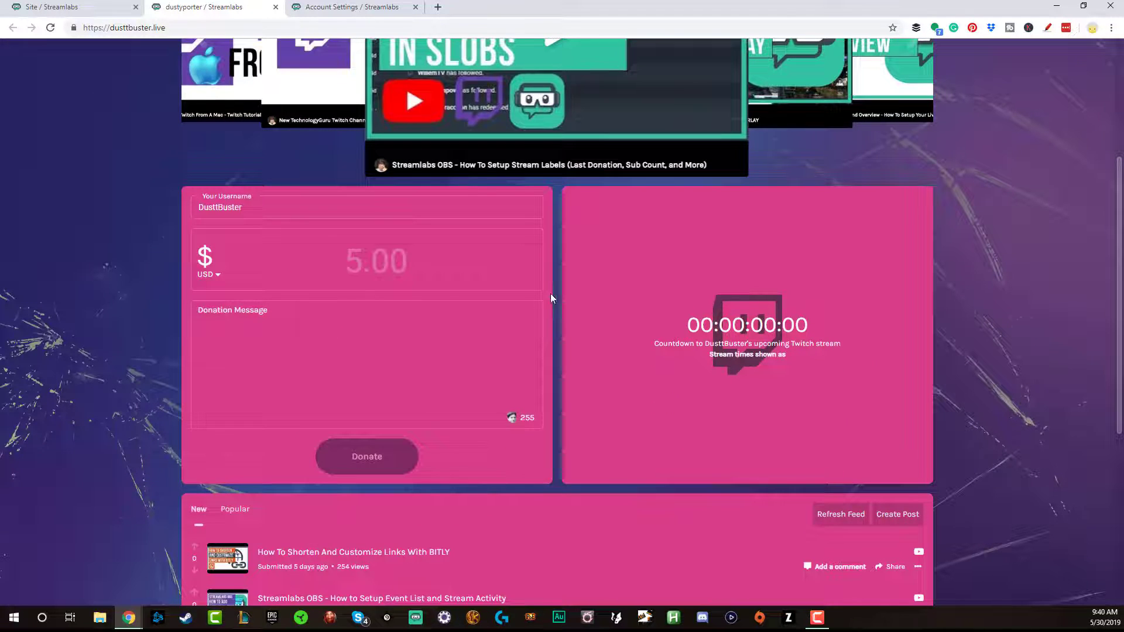
scroll(516, 299, down, 3)
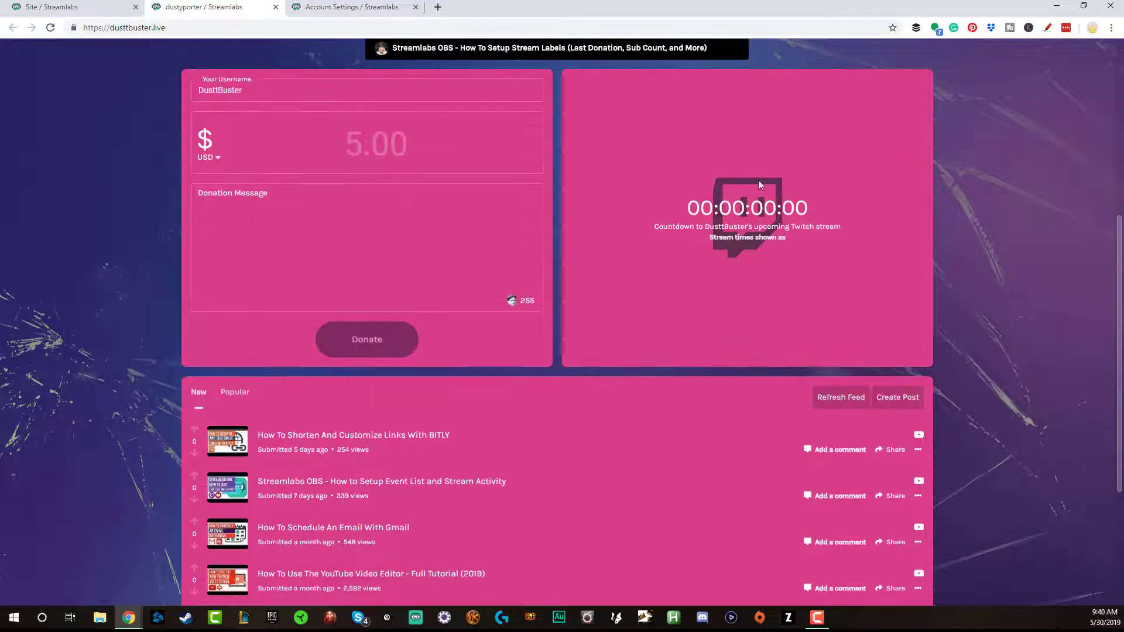
scroll(636, 298, down, 3)
scroll(627, 316, up, 10)
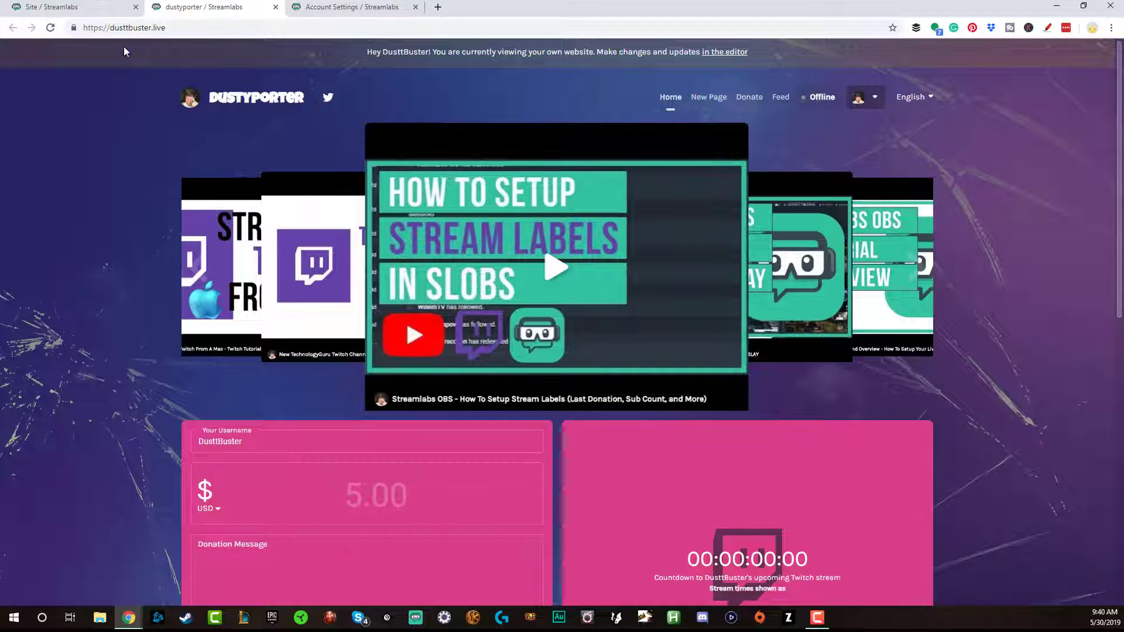
click(88, 12)
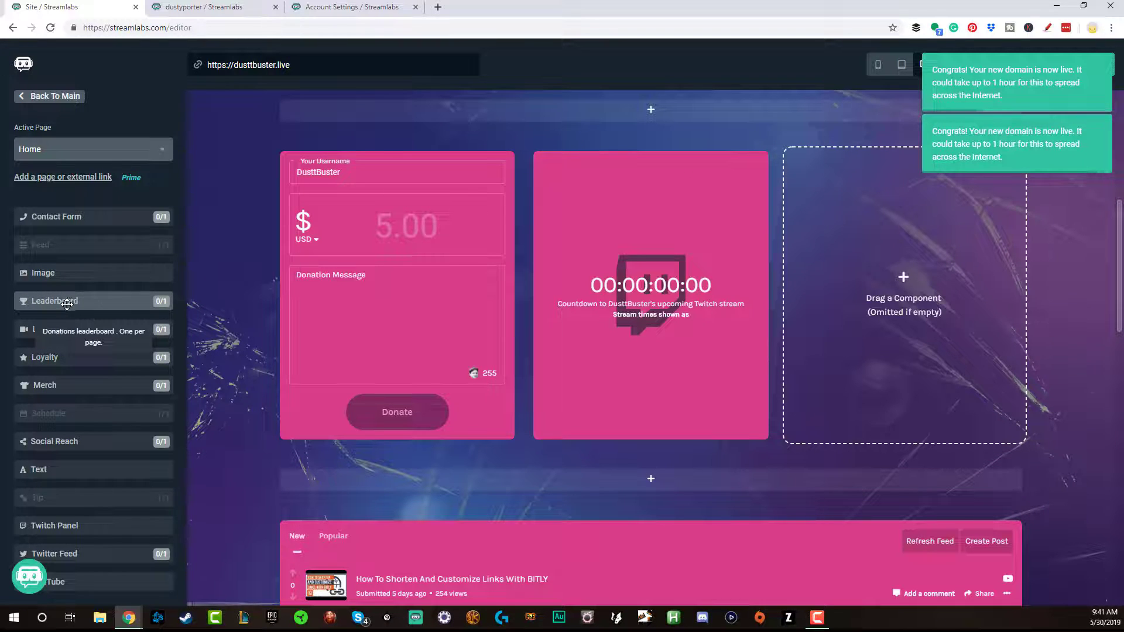
Try a Leaderboard in the empty third column, remove it, and place a Twitter Feed instead
drag(64, 302, 905, 264)
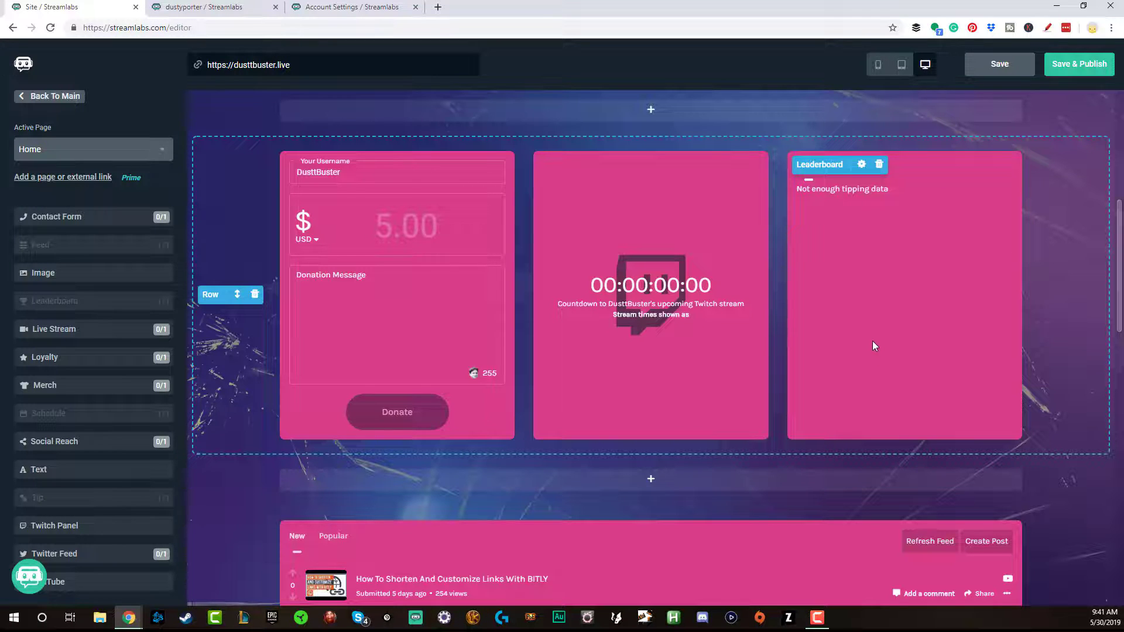
click(879, 173)
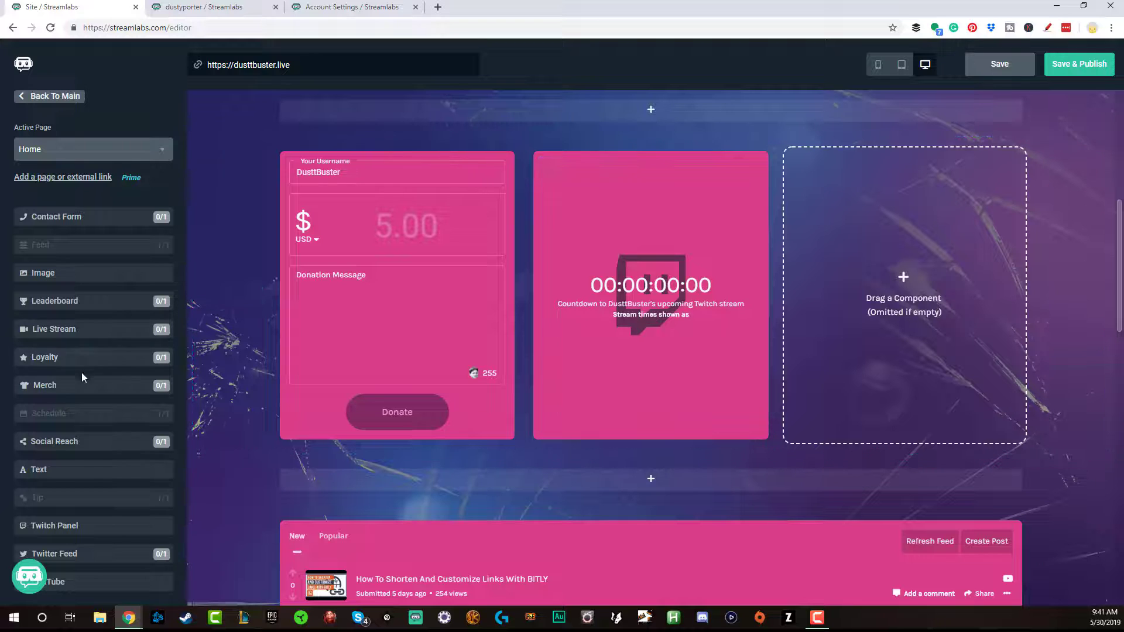
drag(94, 554, 902, 175)
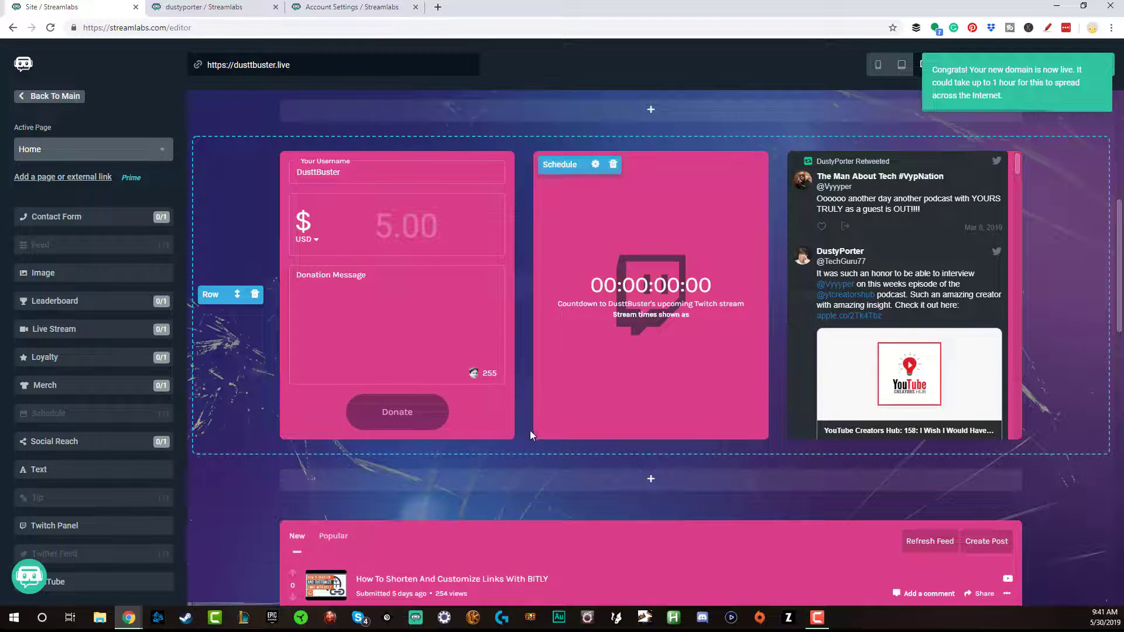
scroll(527, 409, up, 5)
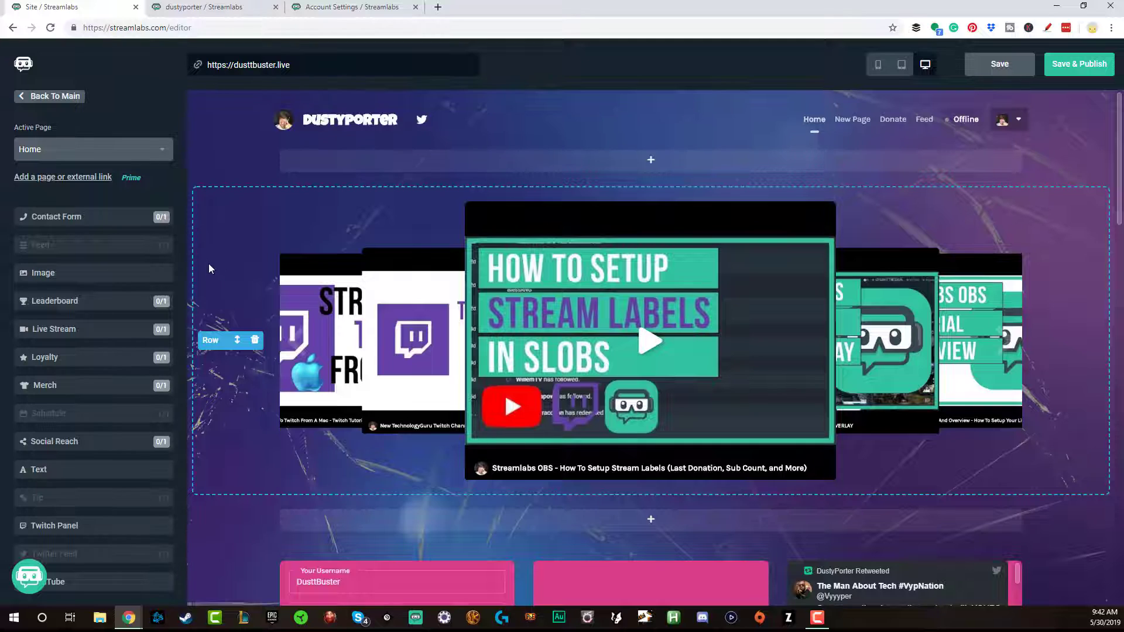
Below the video feed, bring up the column layout picker for a new row
scroll(211, 267, down, 15)
scroll(218, 280, down, 5)
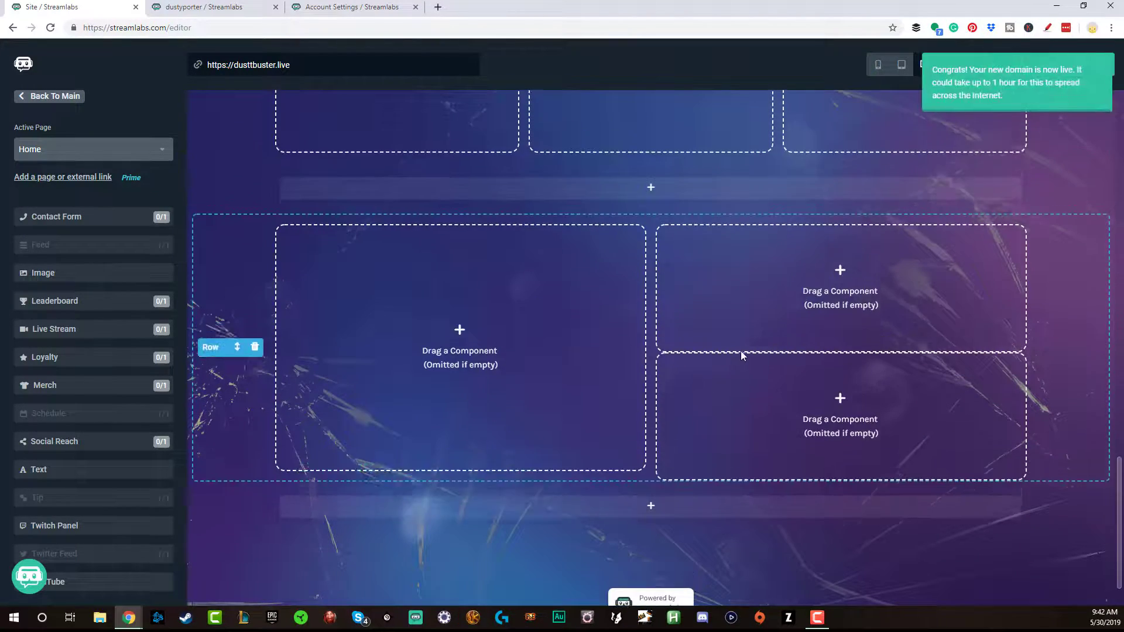
scroll(741, 356, up, 5)
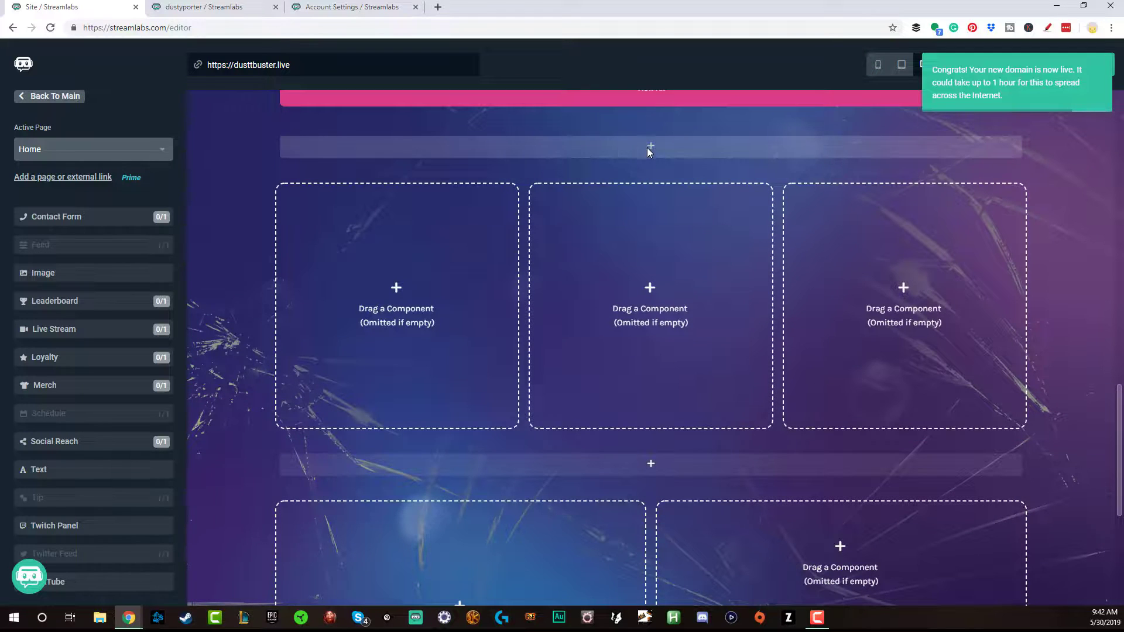
scroll(648, 146, up, 3)
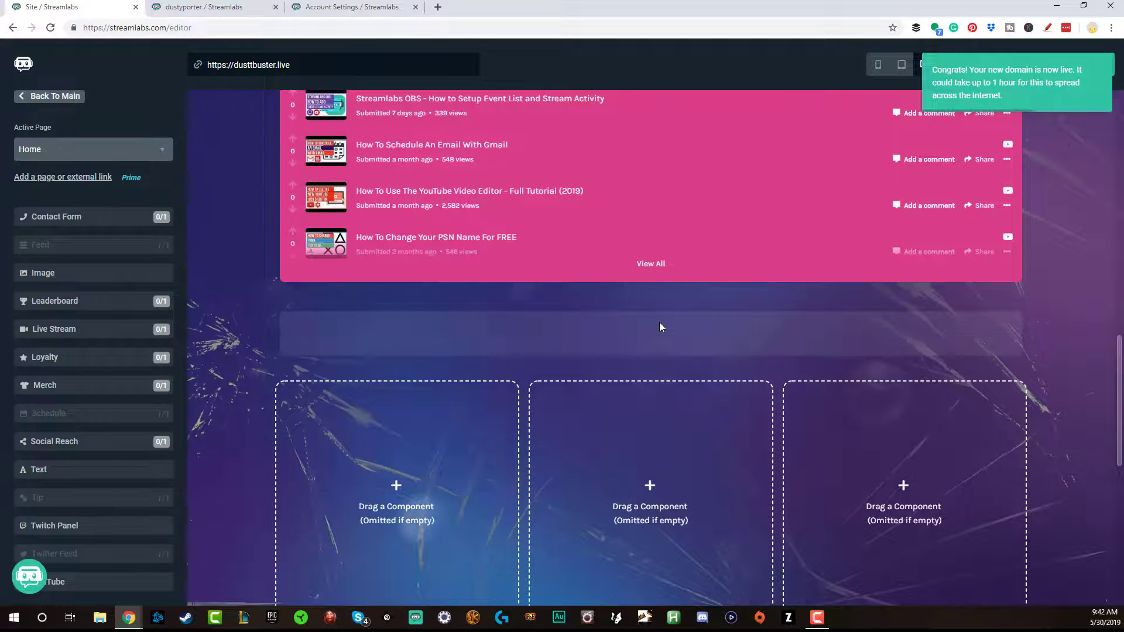
click(659, 327)
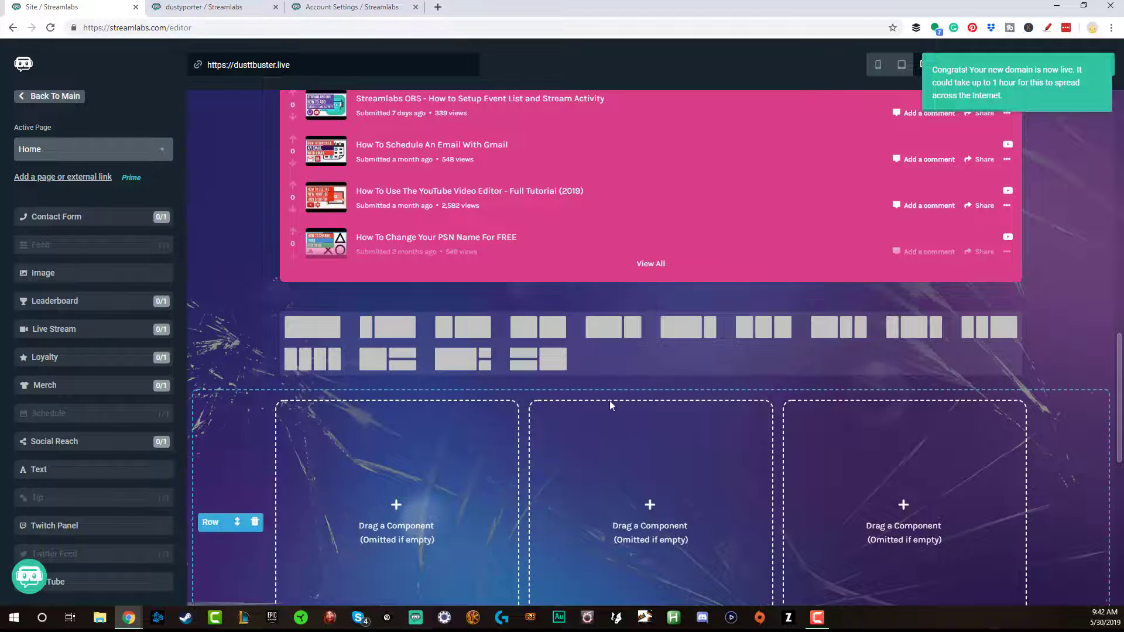
Add a single-column row below the video feed holding a Live Stream component
click(302, 327)
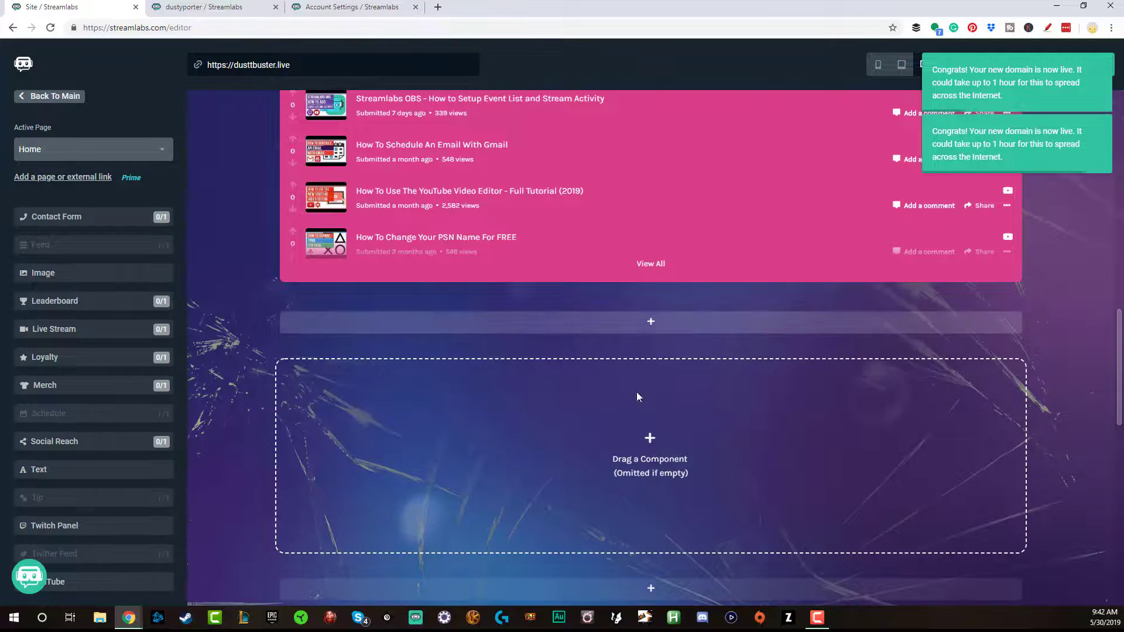
drag(48, 329, 510, 436)
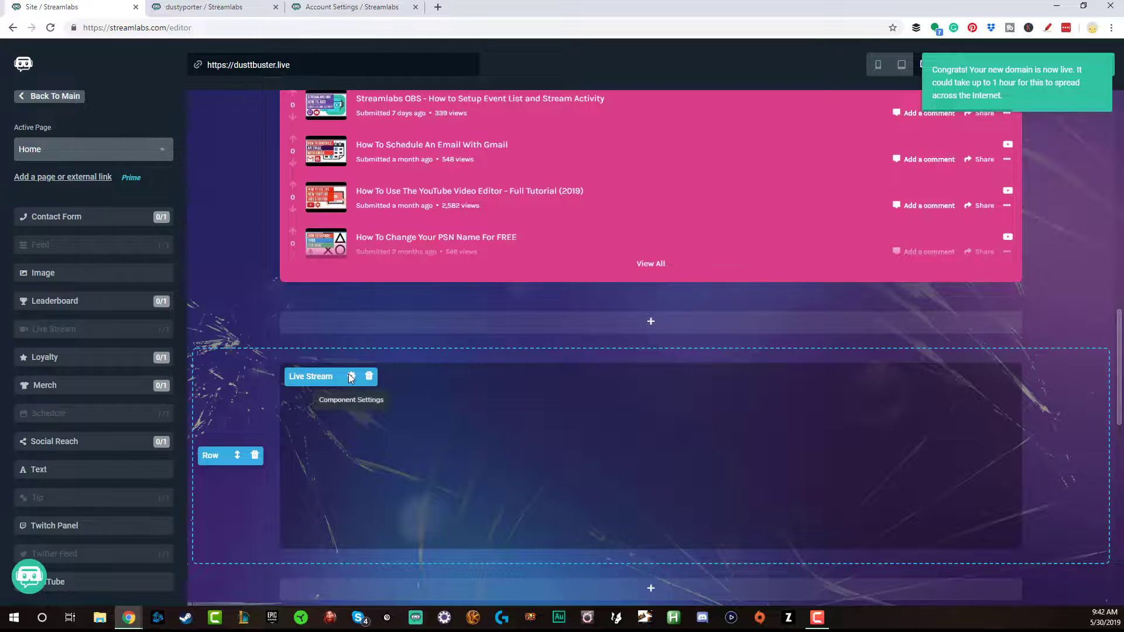